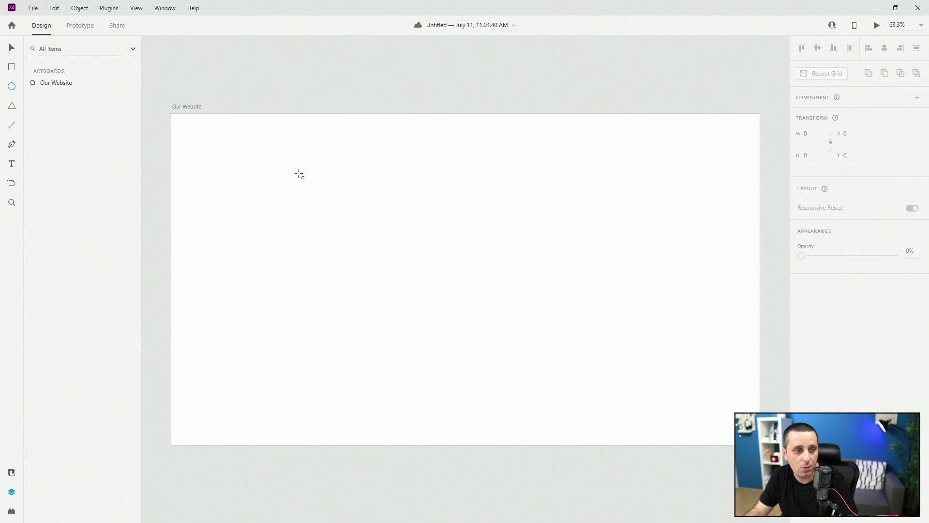
# - Draw four circles of different sizes across the artboard
pyautogui.moveTo(299, 175); pyautogui.dragTo(443, 291)
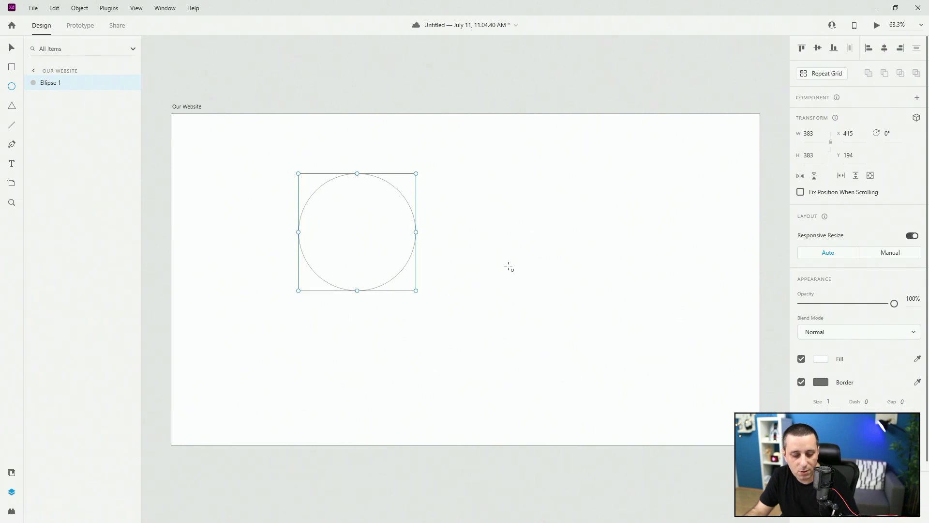
pyautogui.moveTo(583, 265); pyautogui.dragTo(496, 176)
pyautogui.scroll(-3, 473, 230)
pyautogui.moveTo(211, 312); pyautogui.dragTo(269, 368)
pyautogui.moveTo(457, 331); pyautogui.dragTo(295, 391)
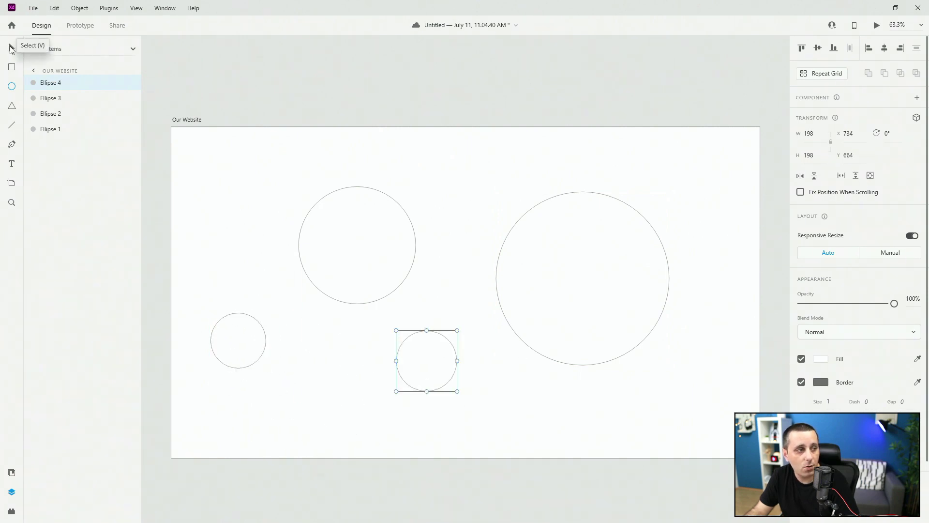
# - Select all four circles and delete them
pyautogui.click(9, 45)
pyautogui.click(319, 171)
pyautogui.moveTo(206, 140); pyautogui.dragTo(624, 405)
pyautogui.press('Delete')
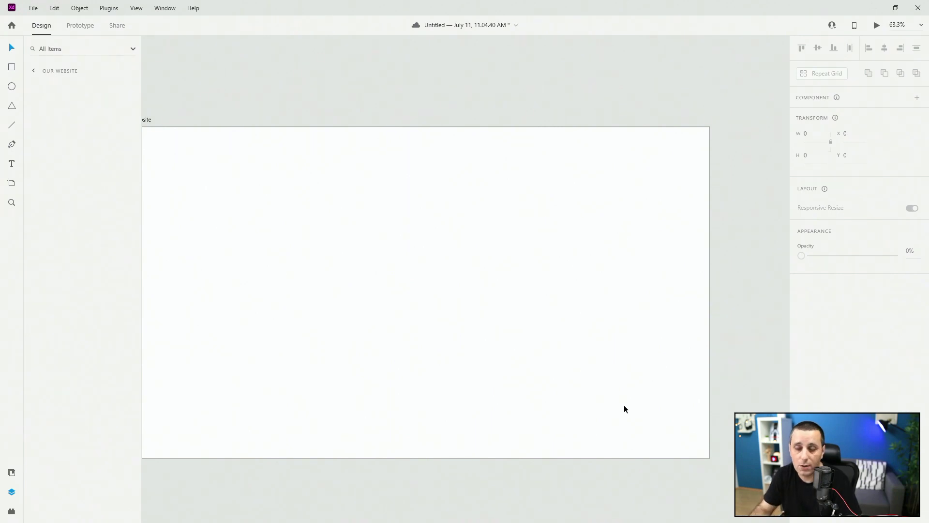
# - Draw a rectangle near the artboard's top left and a circle below it
pyautogui.hscroll(-2, 625, 409)
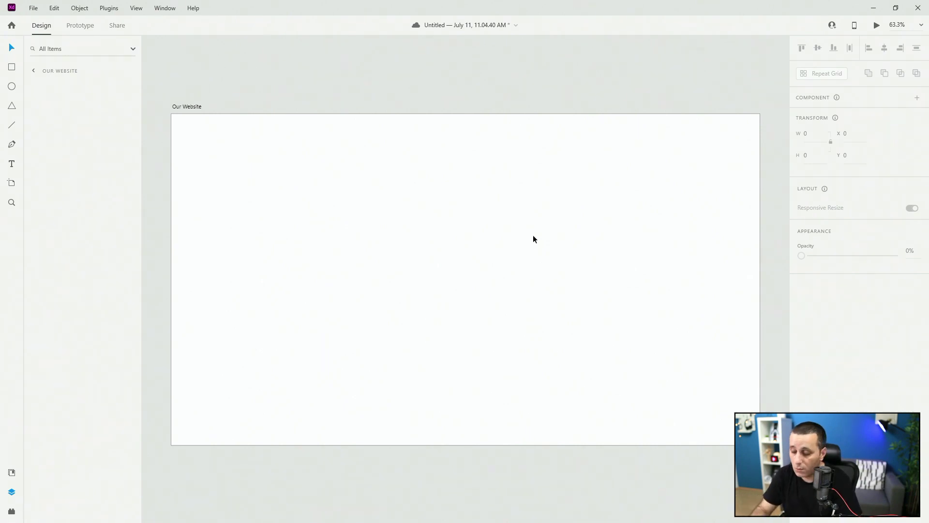
pyautogui.hotkey('ctrl', '2')
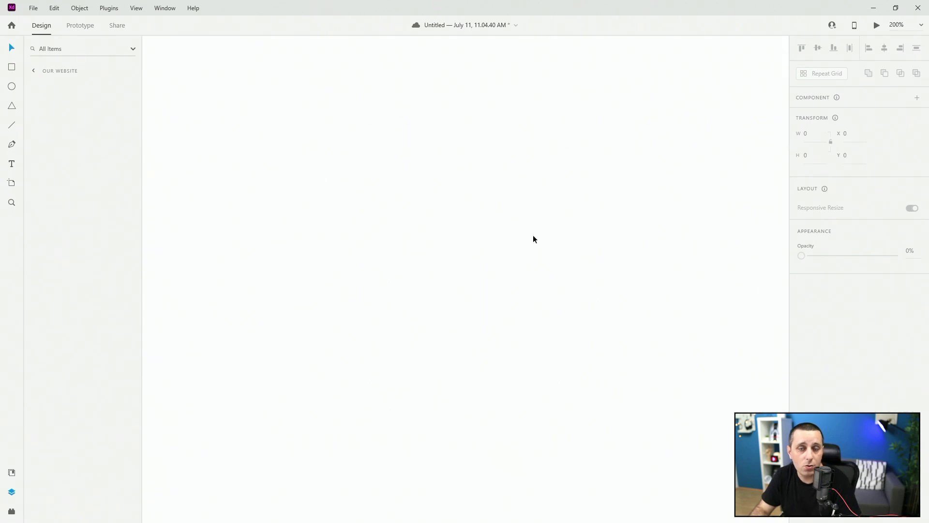
pyautogui.hotkey('ctrl', '0')
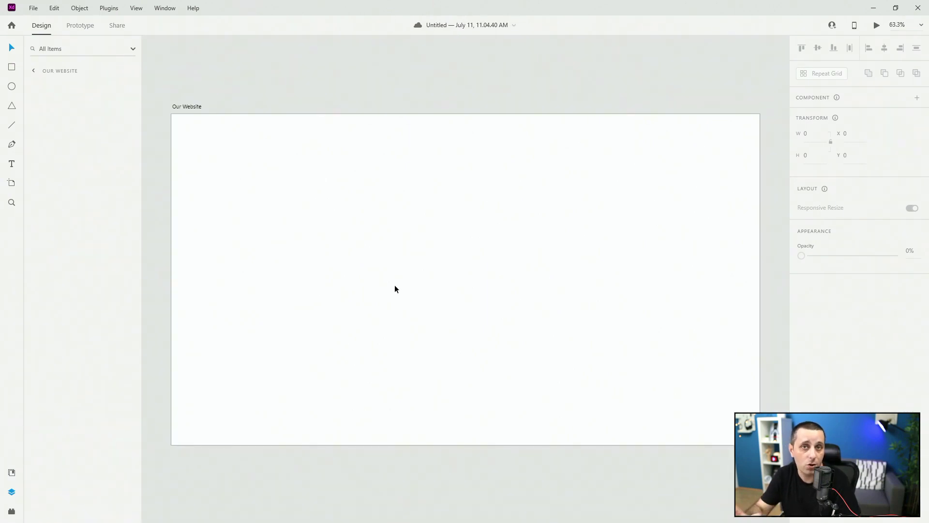
pyautogui.click(12, 68)
pyautogui.moveTo(211, 147)
pyautogui.mouseDown()
pyautogui.moveTo(382, 226)
pyautogui.moveTo(360, 220)
pyautogui.mouseUp()
pyautogui.click(11, 86)
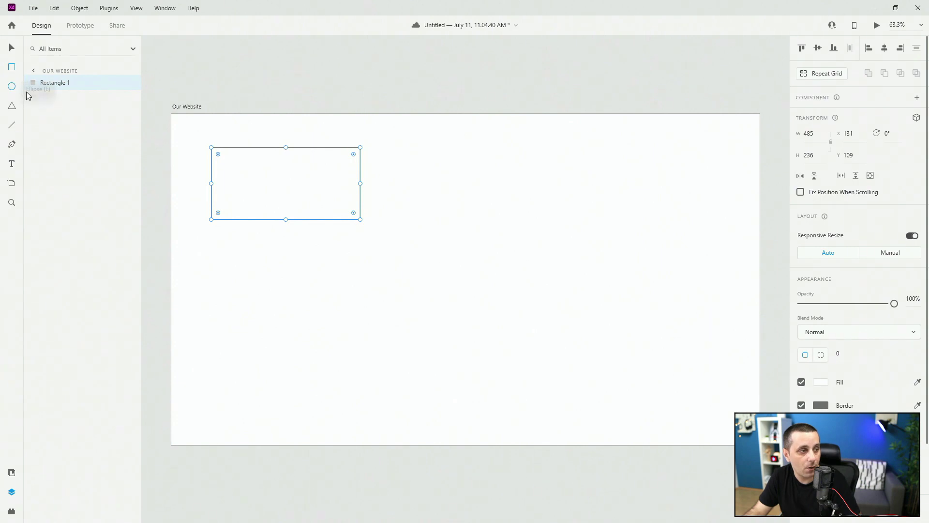
pyautogui.moveTo(255, 260); pyautogui.dragTo(334, 330)
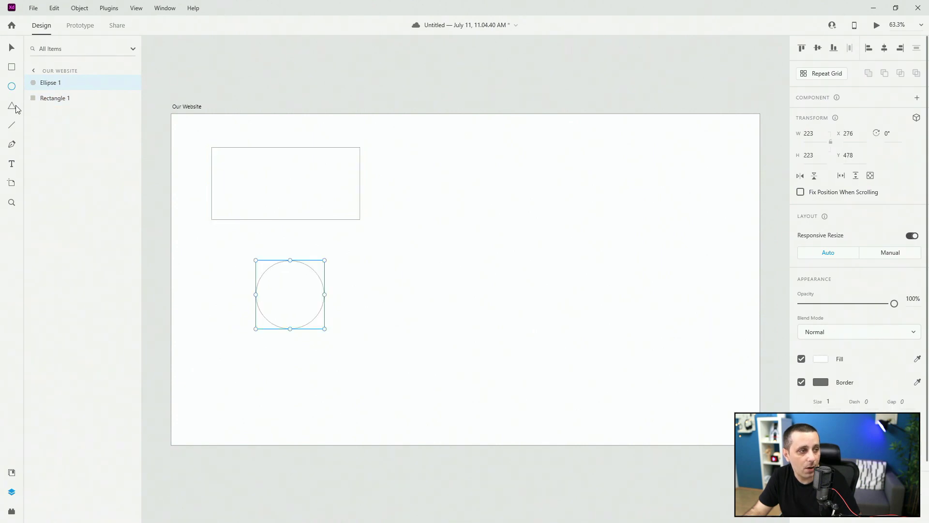
# - Draw a triangle right of the circle and a horizontal line near the top right
pyautogui.click(12, 105)
pyautogui.moveTo(373, 244); pyautogui.dragTo(439, 301)
pyautogui.moveTo(445, 348); pyautogui.dragTo(446, 348)
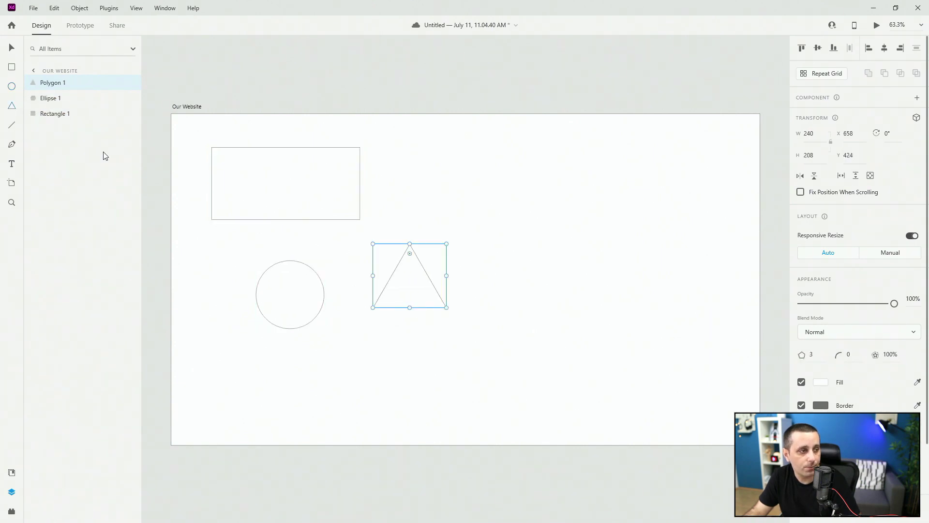
pyautogui.click(11, 126)
pyautogui.moveTo(459, 152)
pyautogui.mouseDown()
pyautogui.moveTo(633, 152)
pyautogui.moveTo(658, 175)
pyautogui.mouseUp()
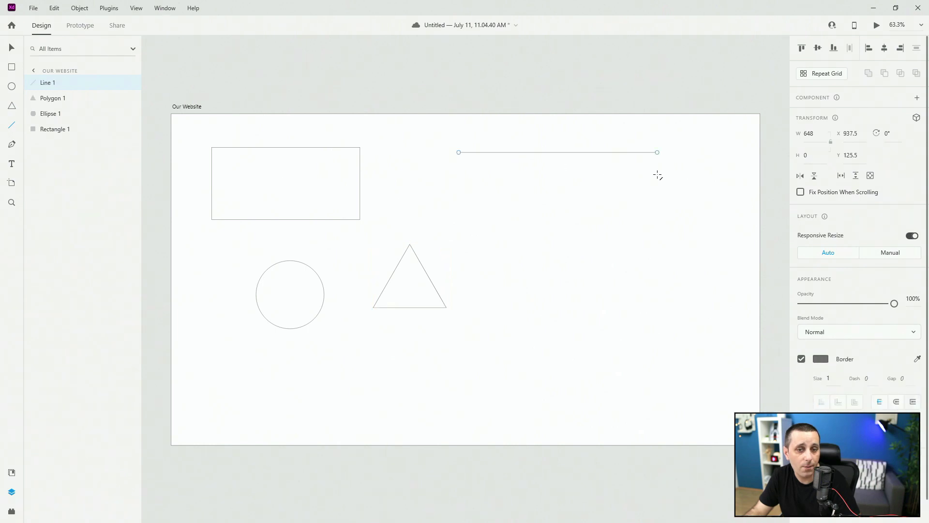
# - Return to the Select tool and deselect the line
pyautogui.click(11, 48)
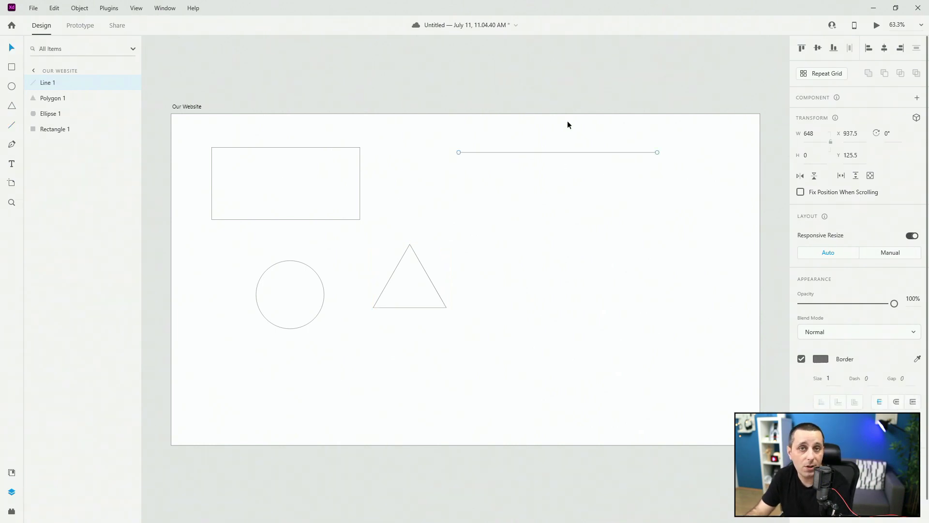
pyautogui.scroll(-1, 848, 232)
pyautogui.scroll(1, 848, 231)
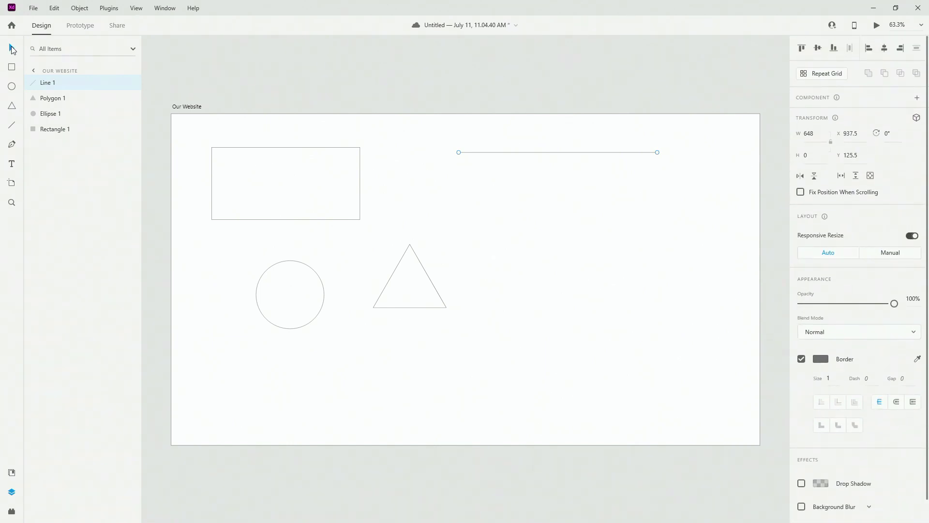
pyautogui.click(638, 246)
# - Rotate the line to 45° and move it lower on the artboard
pyautogui.click(609, 153)
pyautogui.click(896, 135)
pyautogui.write('45')
pyautogui.press('Return')
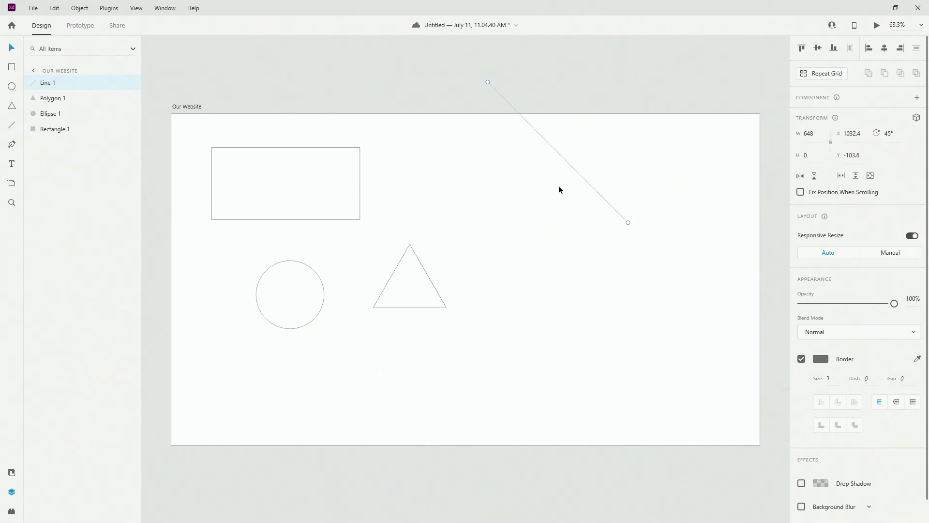
pyautogui.moveTo(582, 180); pyautogui.dragTo(588, 265)
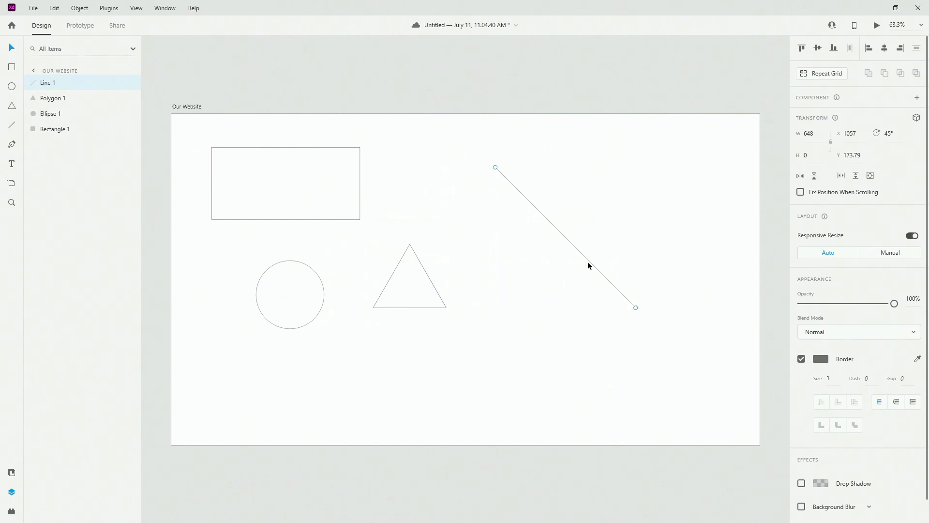
# - Tilt the line to -45°, then set its rotation back to 0°
pyautogui.click(889, 134)
pyautogui.write('-45')
pyautogui.press('Return')
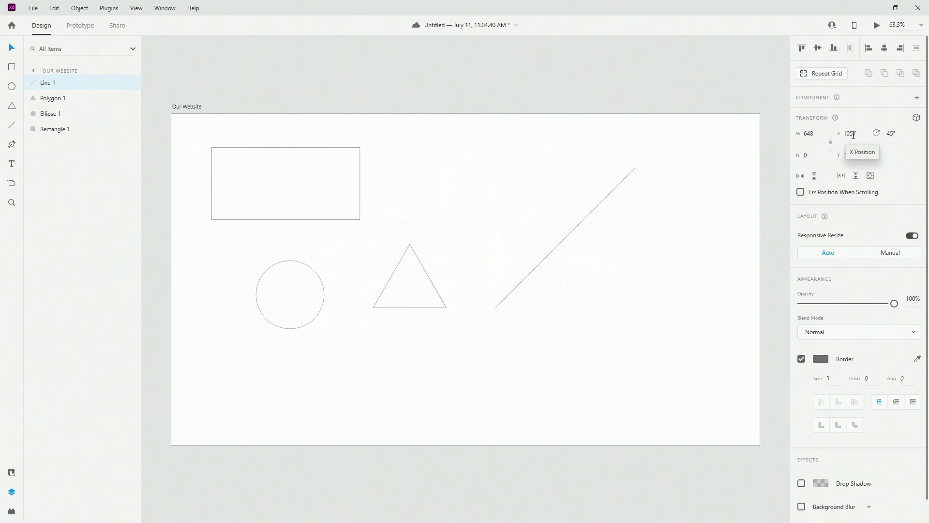
pyautogui.click(891, 133)
pyautogui.write('0')
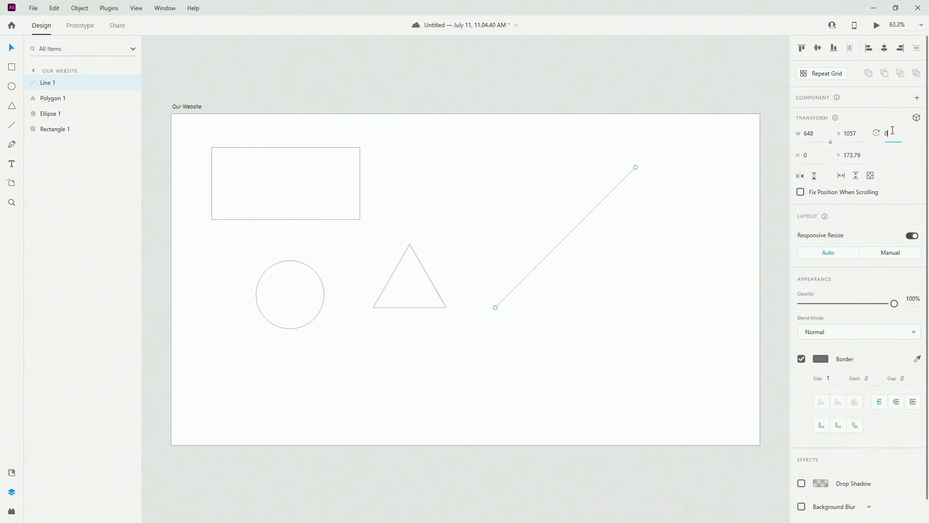
pyautogui.press('Return')
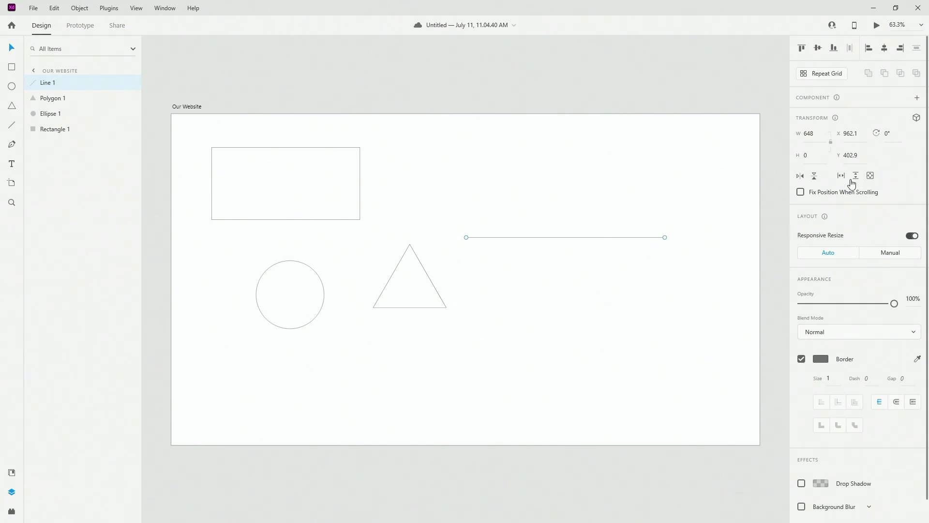
# - Fix the line's position when scrolling and drag the artboard taller
pyautogui.click(803, 192)
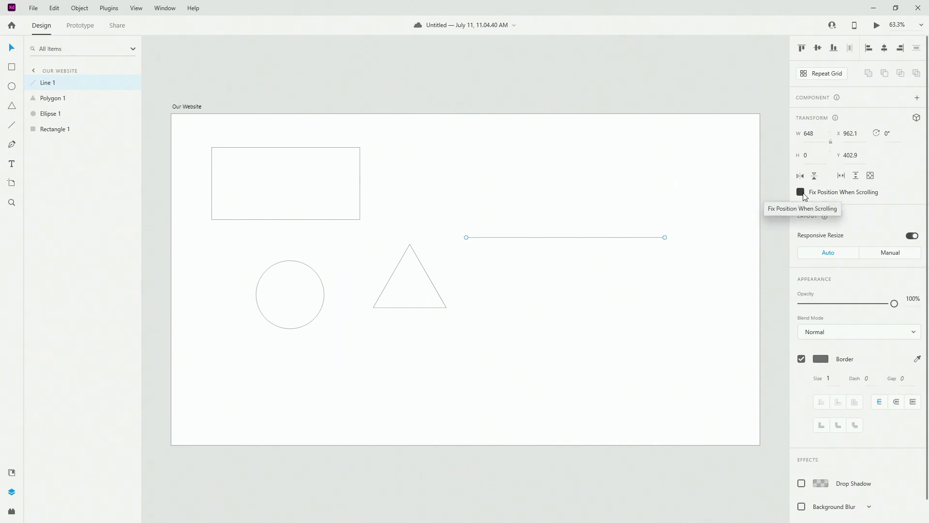
pyautogui.click(195, 108)
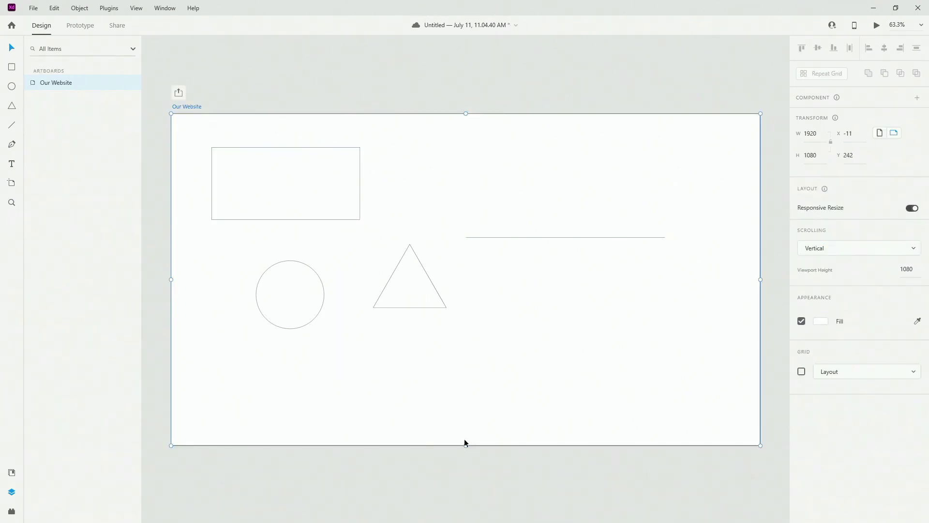
pyautogui.scroll(-5, 504, 326)
pyautogui.moveTo(487, 387); pyautogui.dragTo(468, 498)
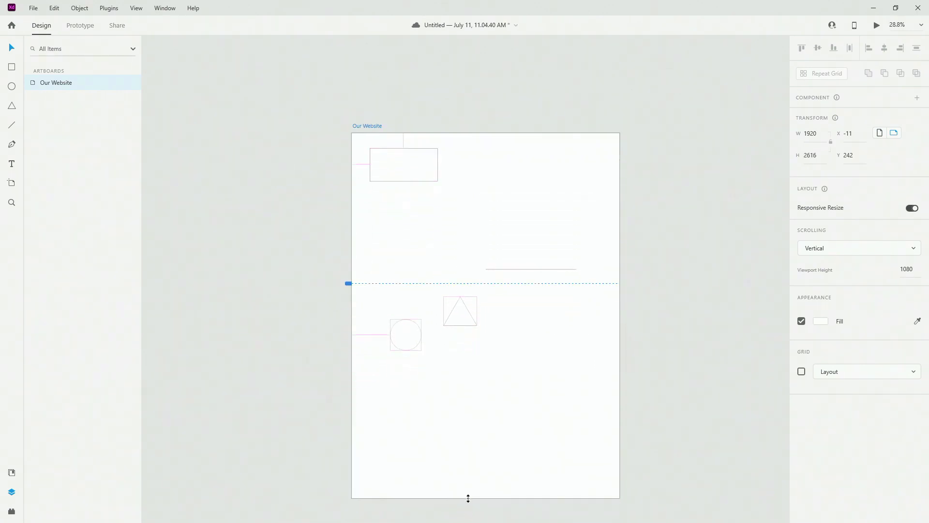
# - Move the line, circle and triangle above the fold and preview the scrolling artboard
pyautogui.click(554, 269)
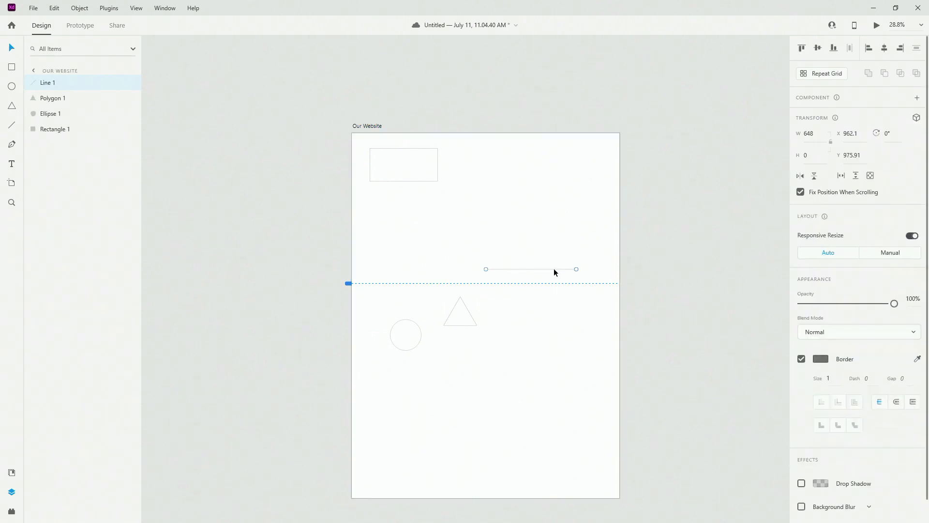
pyautogui.moveTo(555, 269); pyautogui.dragTo(554, 211)
pyautogui.click(876, 25)
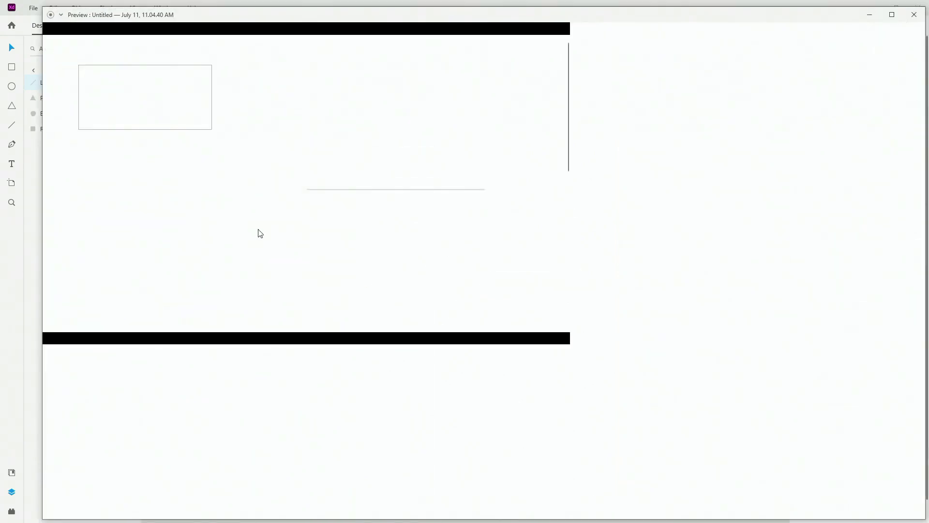
pyautogui.scroll(-5, 249, 257)
pyautogui.scroll(-6, 288, 263)
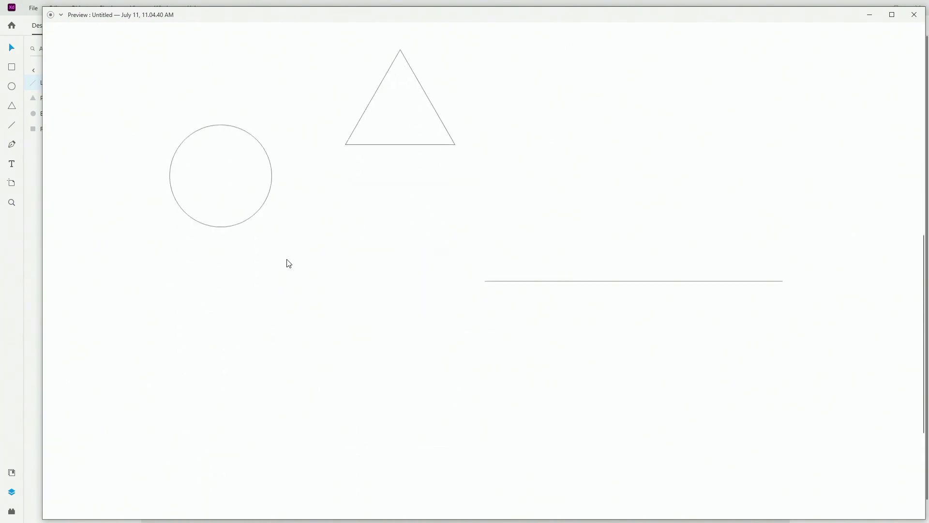
pyautogui.click(909, 19)
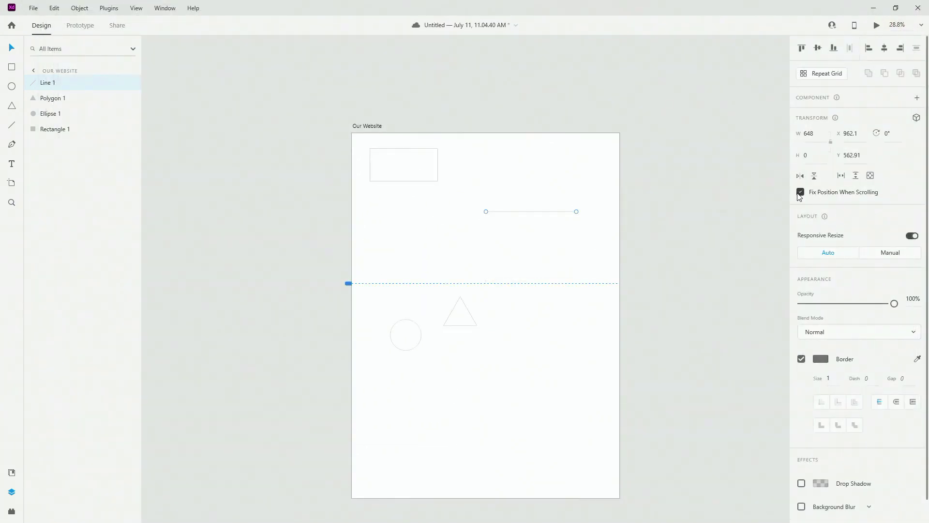
pyautogui.moveTo(479, 365); pyautogui.dragTo(338, 307)
pyautogui.moveTo(398, 330); pyautogui.dragTo(387, 224)
# - Shrink the artboard back to 1076 px tall and move the circle and triangle lower
pyautogui.click(495, 361)
pyautogui.click(489, 474)
pyautogui.moveTo(486, 499); pyautogui.dragTo(511, 283)
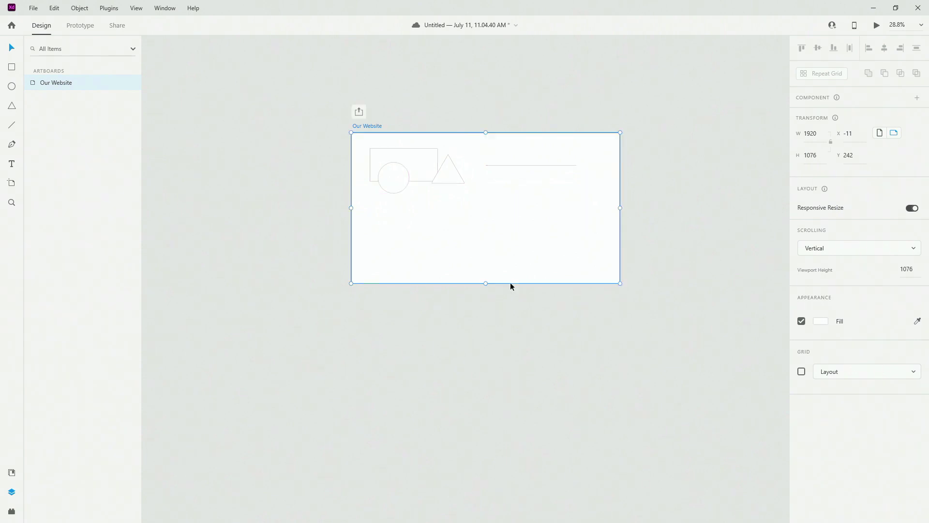
pyautogui.hotkey('ctrl', '0')
pyautogui.moveTo(275, 225); pyautogui.dragTo(297, 334)
pyautogui.moveTo(387, 209); pyautogui.dragTo(413, 291)
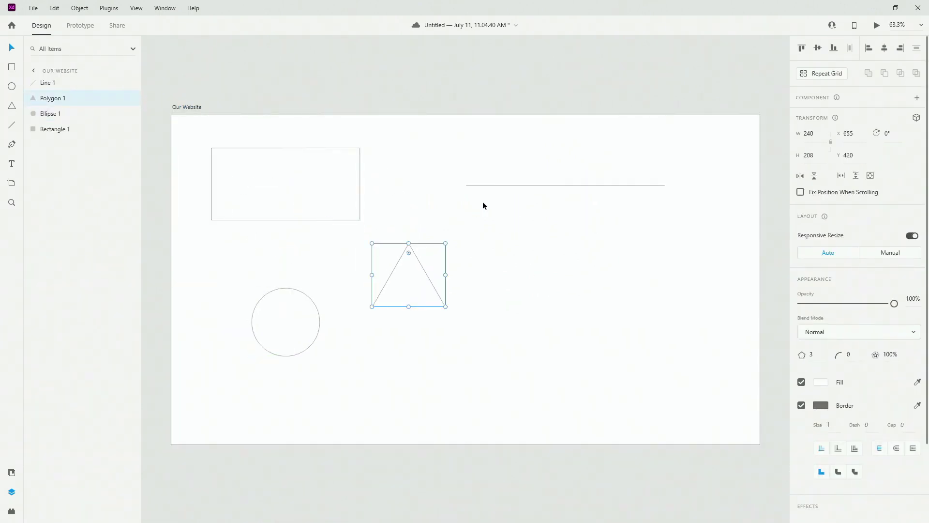
pyautogui.click(513, 185)
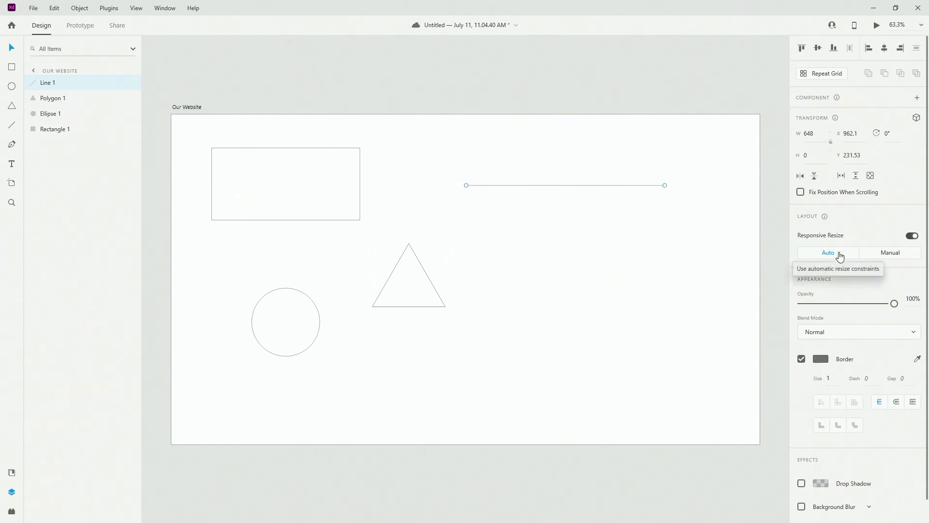
pyautogui.click(193, 108)
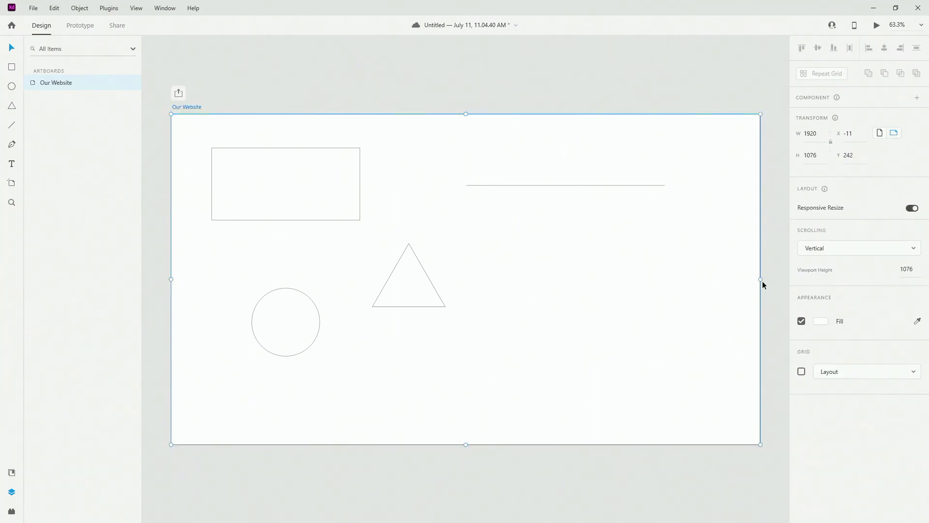
pyautogui.moveTo(759, 279); pyautogui.dragTo(660, 265)
pyautogui.hotkey('ctrl', 'z')
pyautogui.click(573, 185)
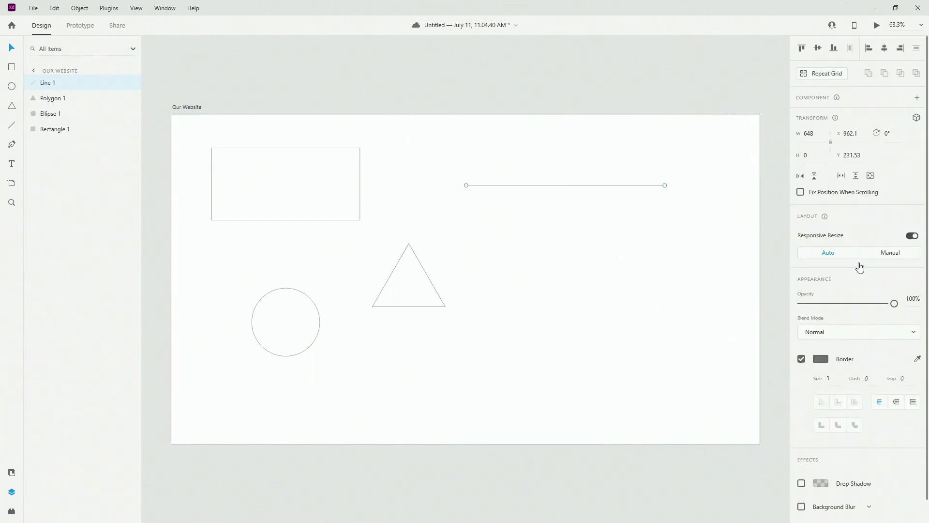
pyautogui.click(193, 107)
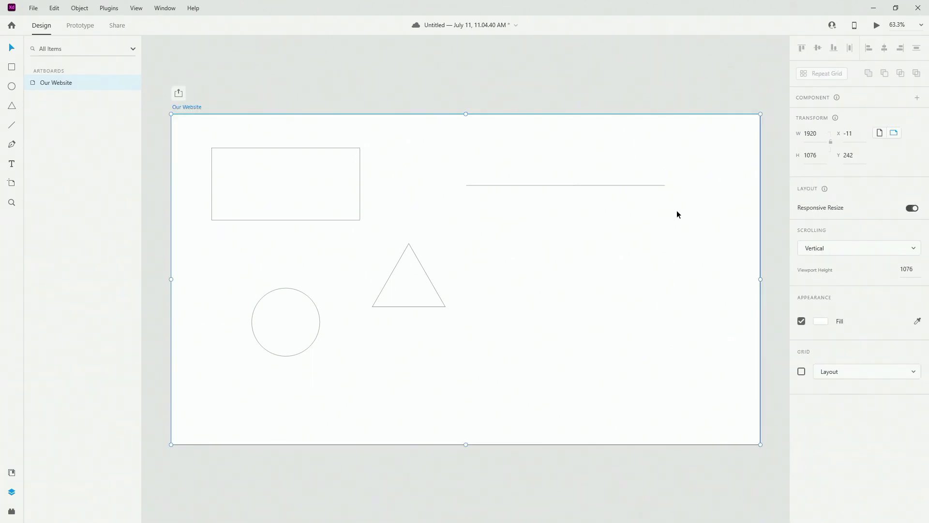
pyautogui.click(556, 185)
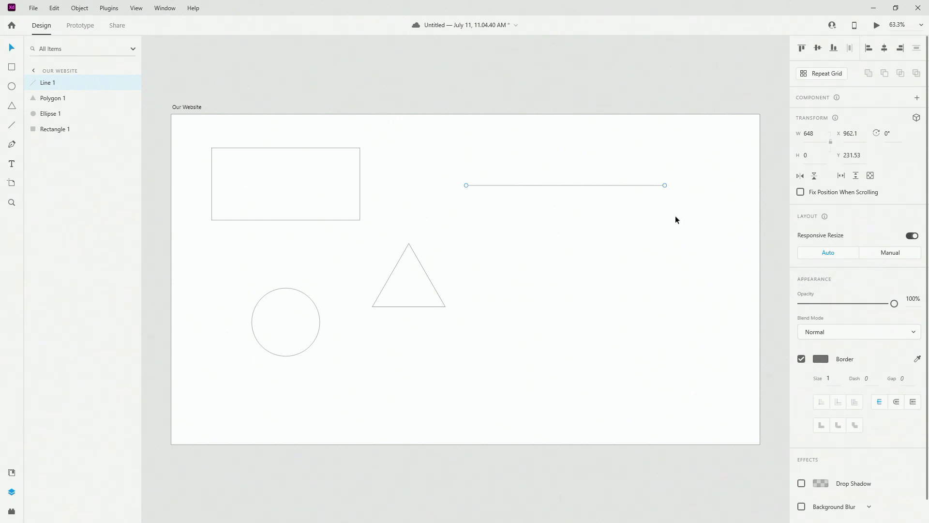
pyautogui.click(891, 253)
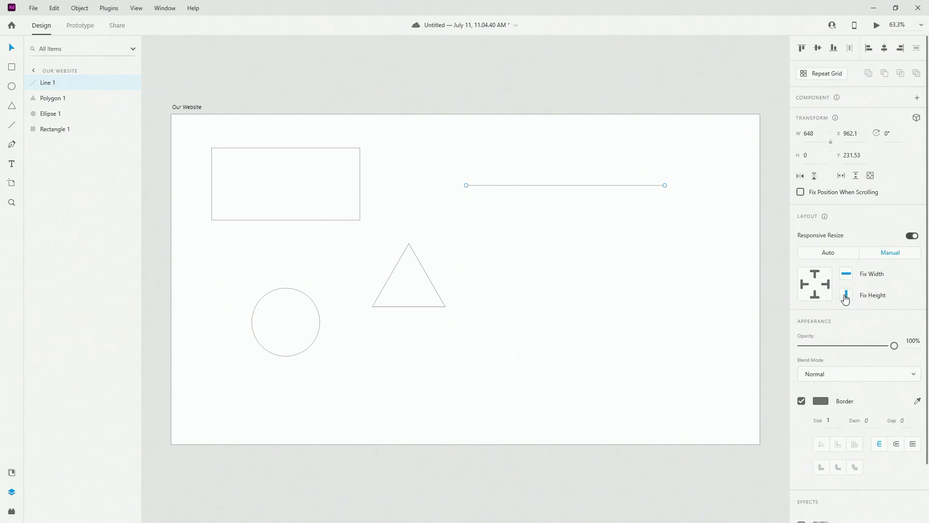
pyautogui.click(837, 254)
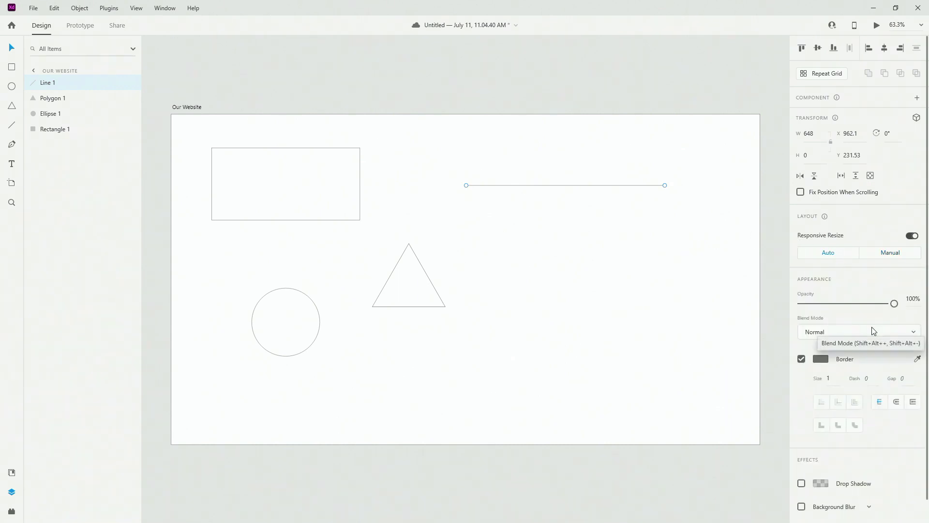
pyautogui.scroll(-1, 863, 207)
pyautogui.moveTo(893, 283)
pyautogui.mouseDown()
pyautogui.moveTo(786, 281)
pyautogui.moveTo(910, 279)
pyautogui.mouseUp()
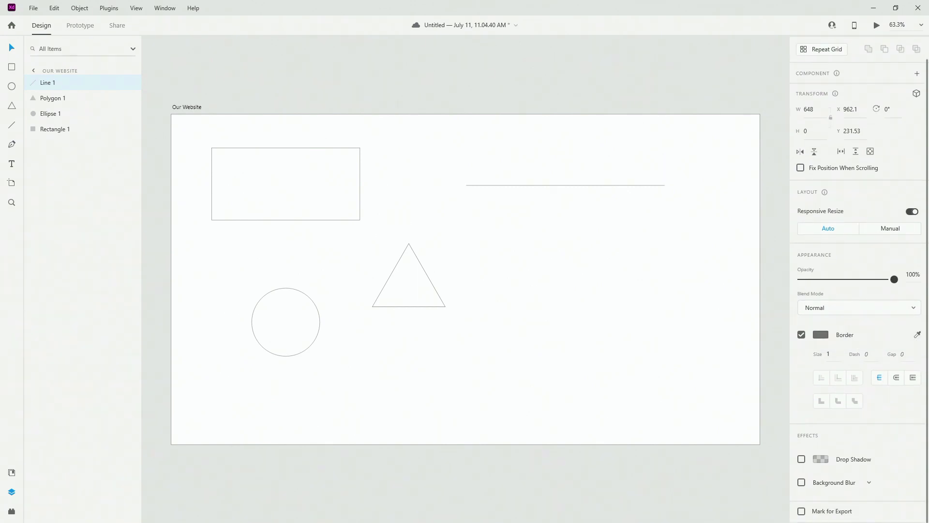
pyautogui.moveTo(895, 280); pyautogui.dragTo(820, 280)
pyautogui.click(838, 274)
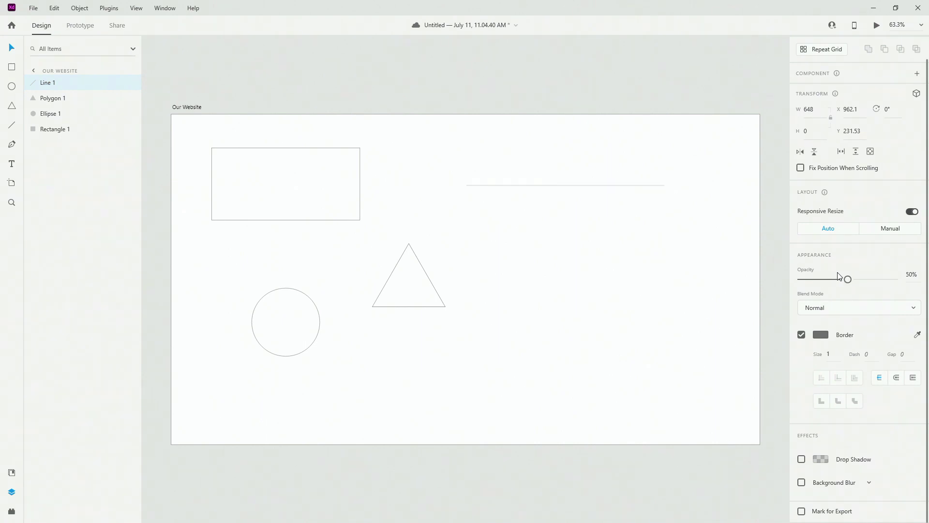
pyautogui.press('9')
pyautogui.press('0')
pyautogui.click(842, 307)
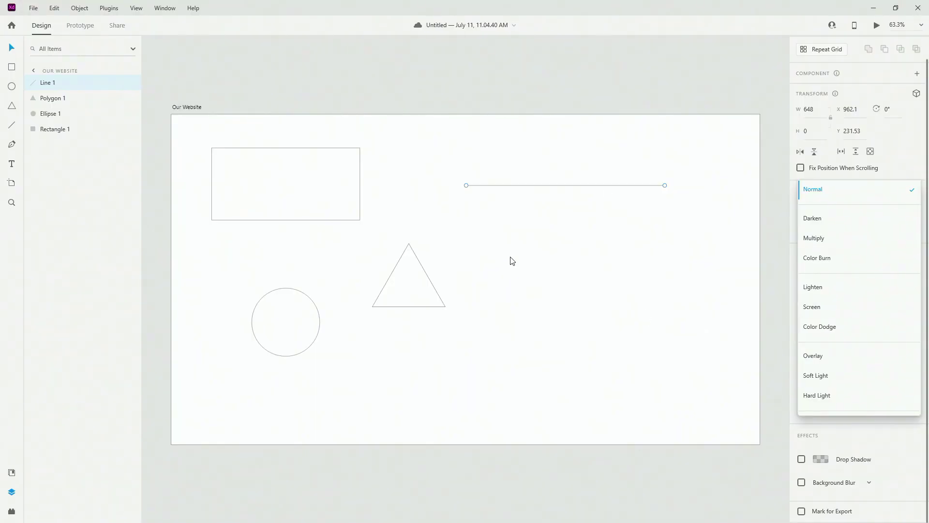
pyautogui.scroll(-1, 851, 347)
pyautogui.scroll(-2, 851, 347)
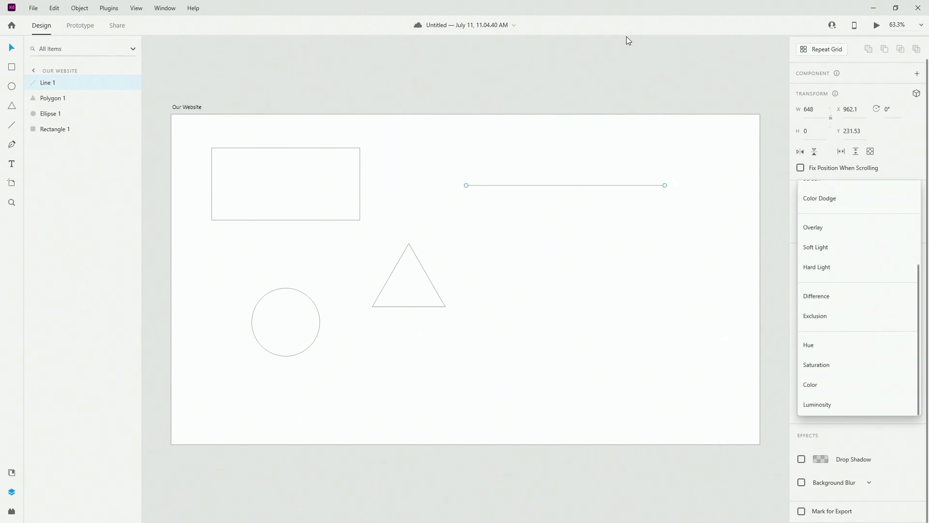
pyautogui.click(624, 53)
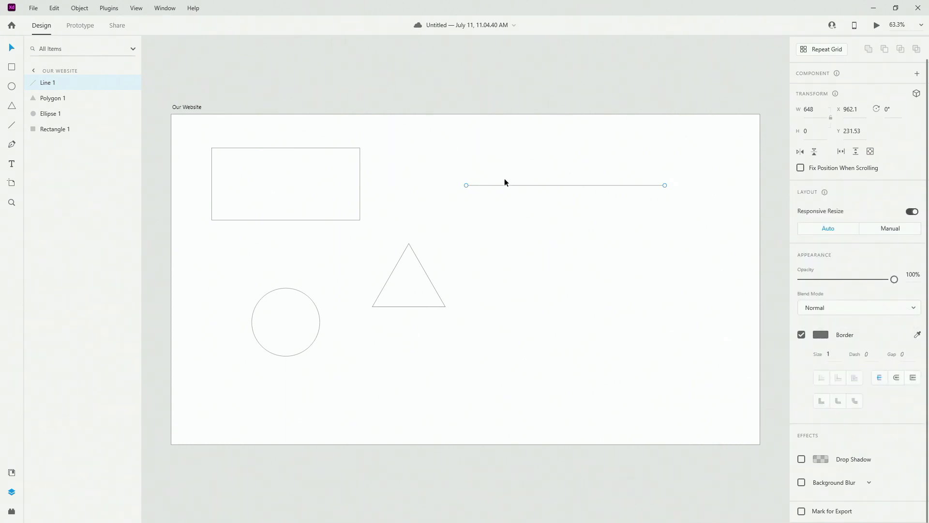
# - Open and close the line's border colour picker, toggling the border off and on
pyautogui.click(822, 335)
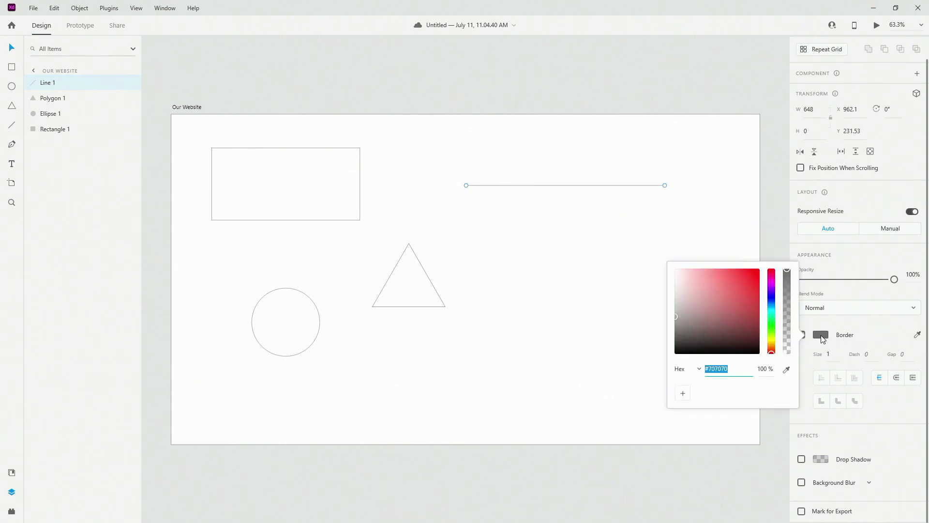
pyautogui.click(847, 325)
pyautogui.click(802, 334)
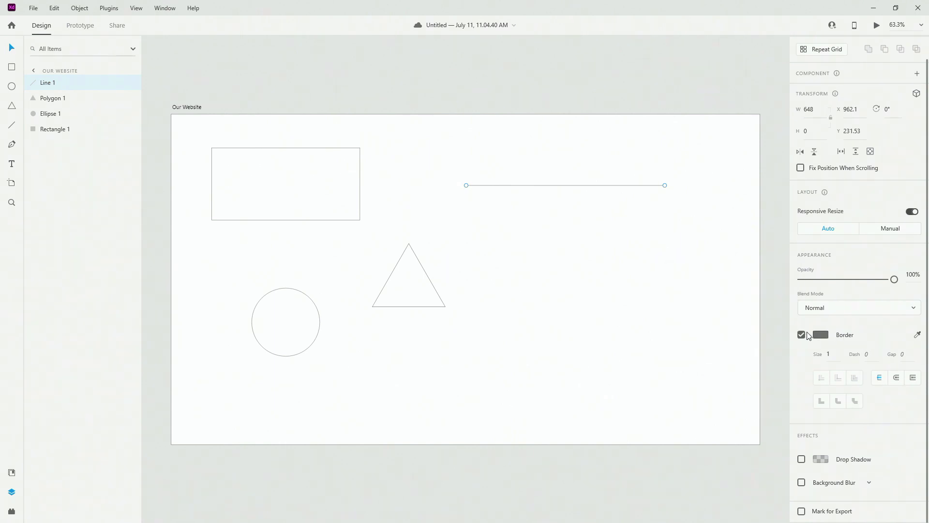
pyautogui.click(802, 358)
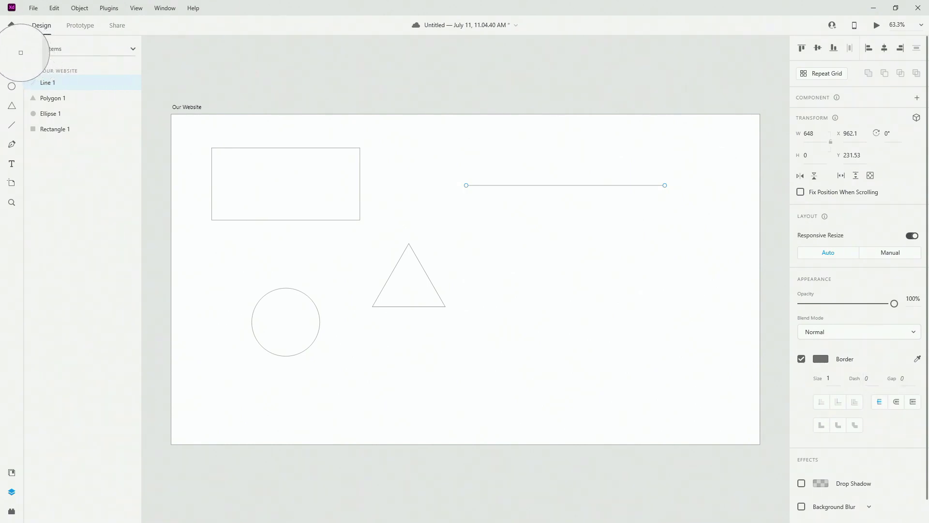
# - Try a sampled light blue border, undo it, and set the border size to 20
pyautogui.click(22, 48)
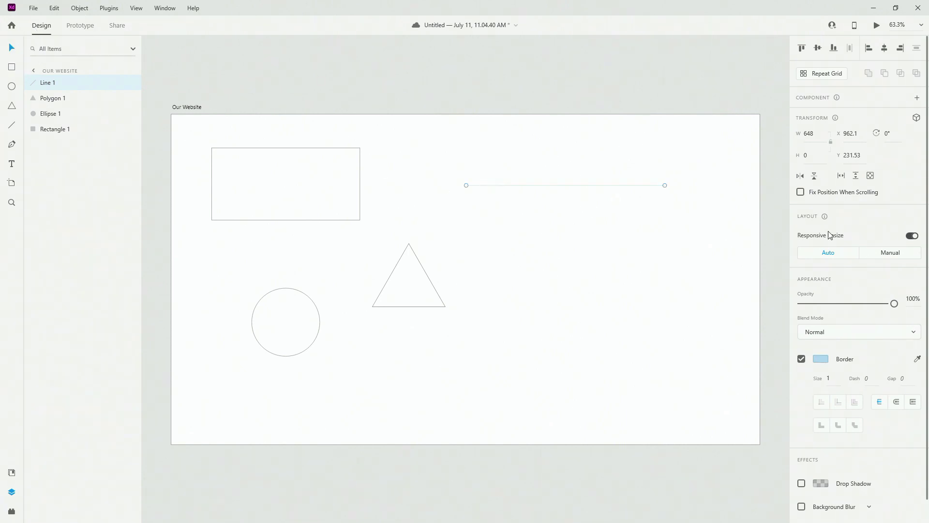
pyautogui.hotkey('ctrl', 'z')
pyautogui.click(827, 378)
pyautogui.press('Return')
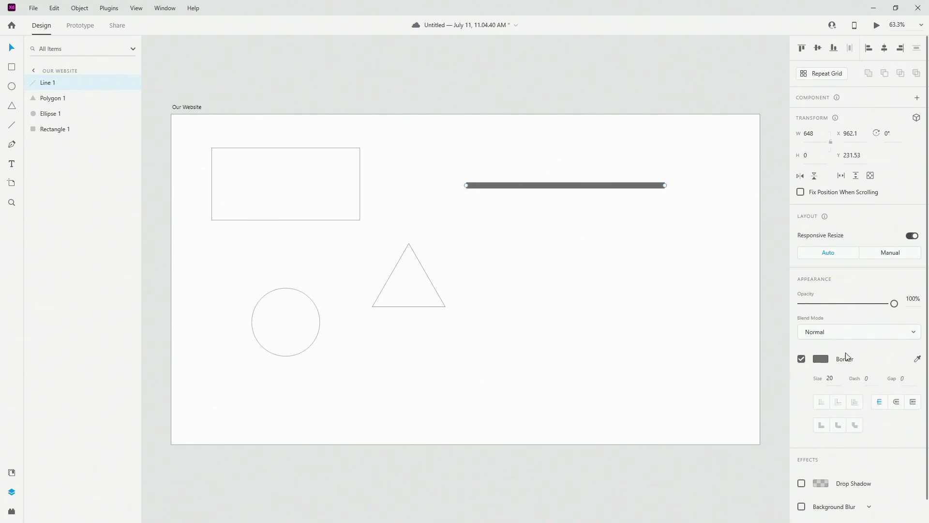
pyautogui.click(844, 426)
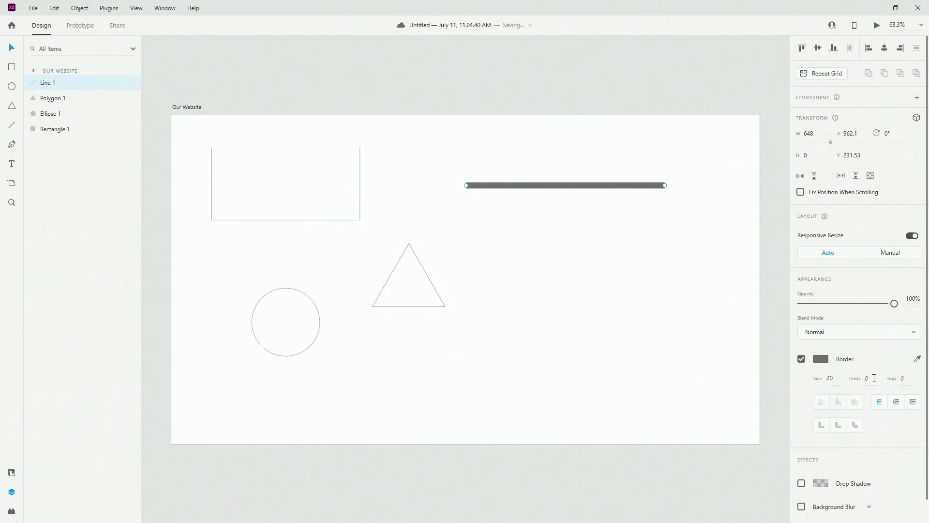
pyautogui.press('Return')
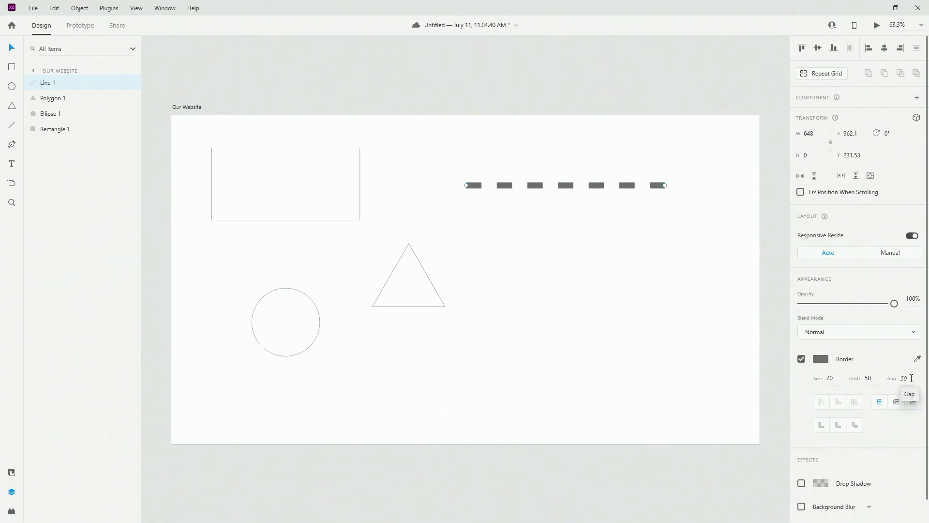
pyautogui.click(864, 377)
pyautogui.press('BackSpace')
pyautogui.press('Return')
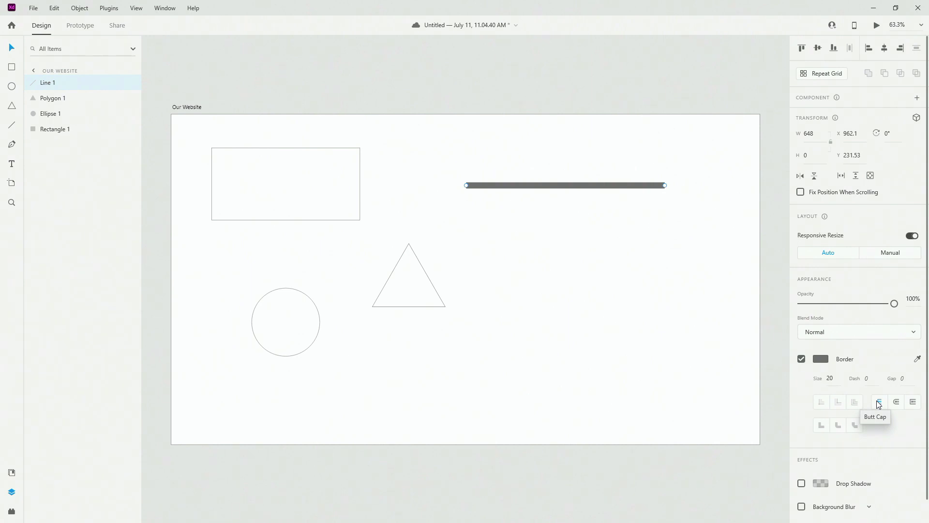
pyautogui.scroll(10, 677, 175)
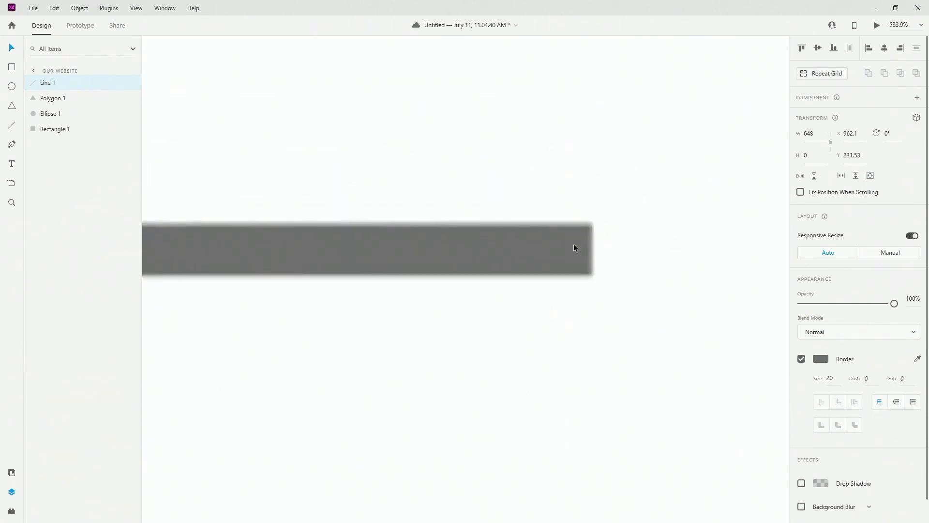
pyautogui.scroll(3, 745, 176)
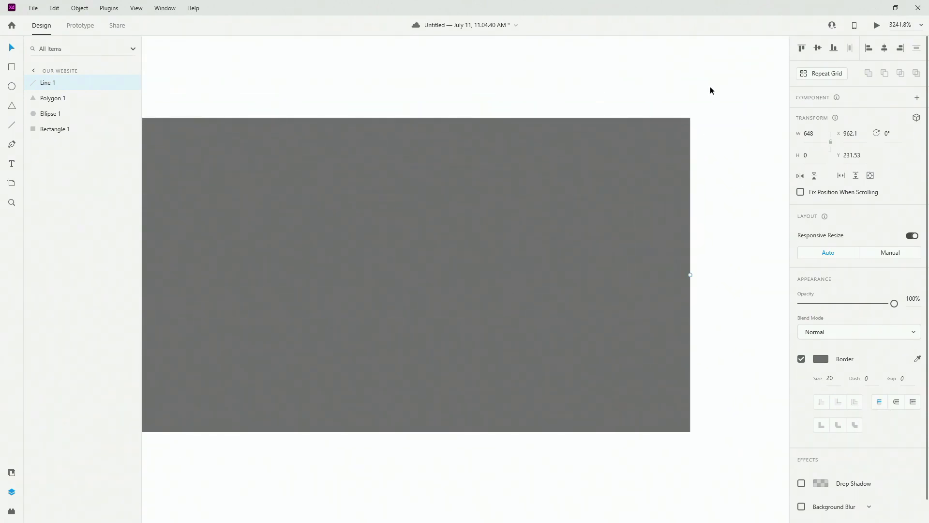
pyautogui.click(897, 402)
pyautogui.scroll(-3, 440, 277)
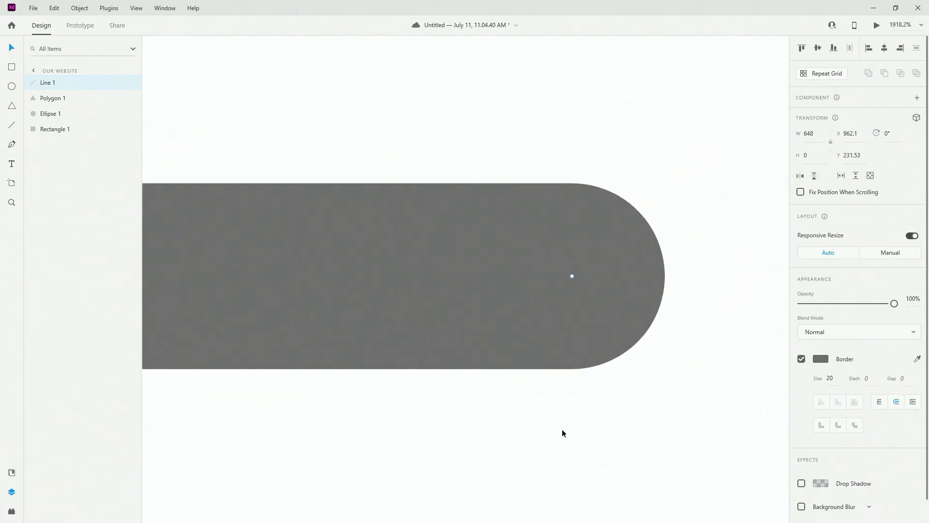
pyautogui.click(913, 402)
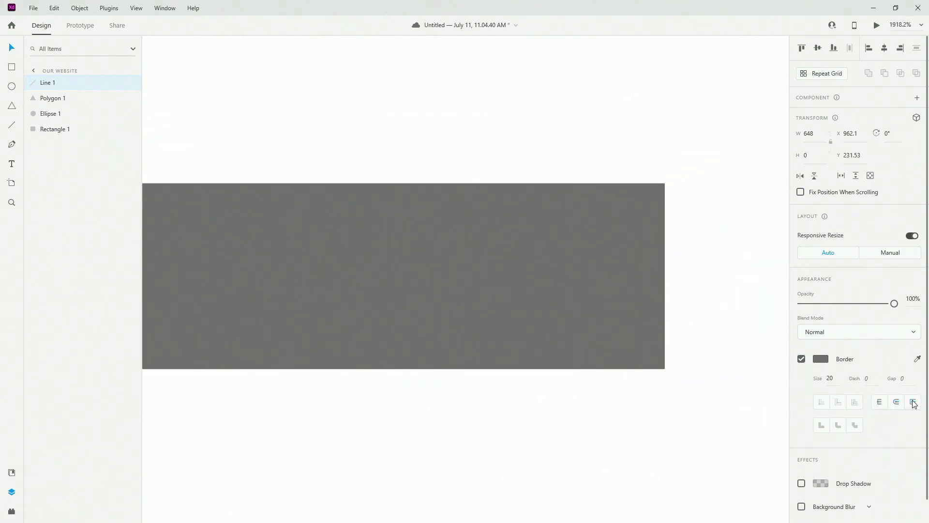
pyautogui.click(879, 402)
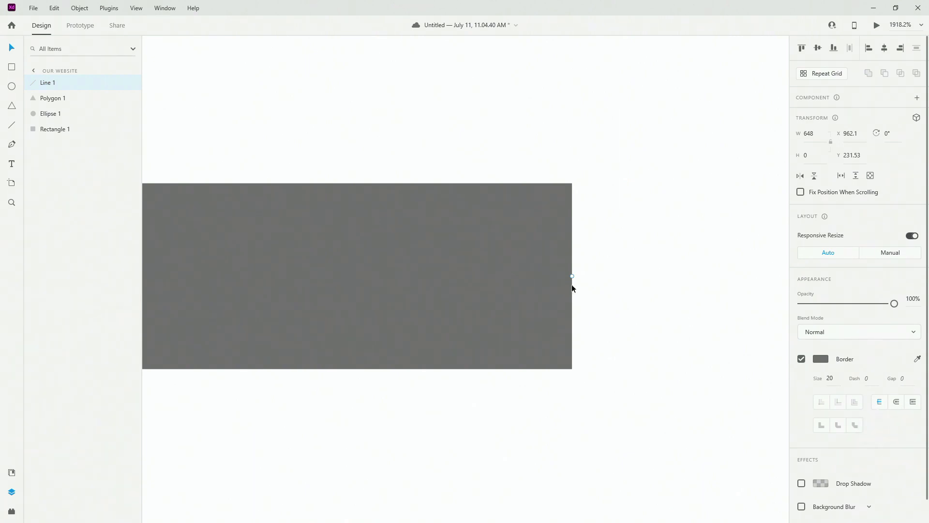
pyautogui.click(913, 402)
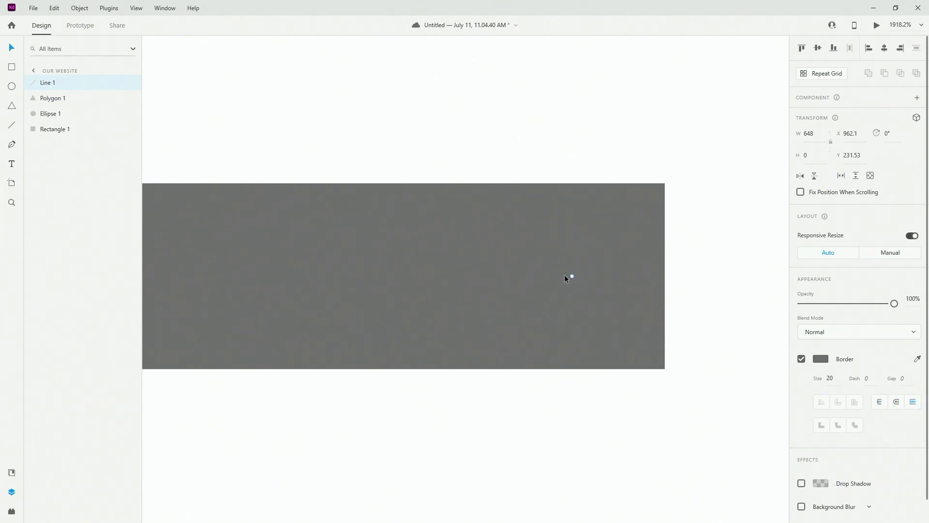
pyautogui.click(880, 403)
pyautogui.scroll(-1, 848, 438)
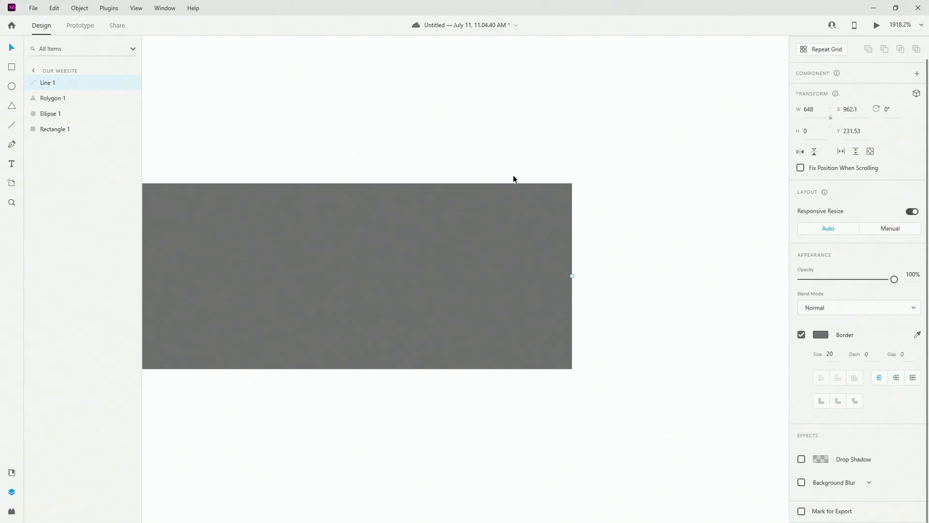
# - Fit the artboard in view, nudge the triangle slightly, and select the rectangle
pyautogui.hotkey('ctrl', '0')
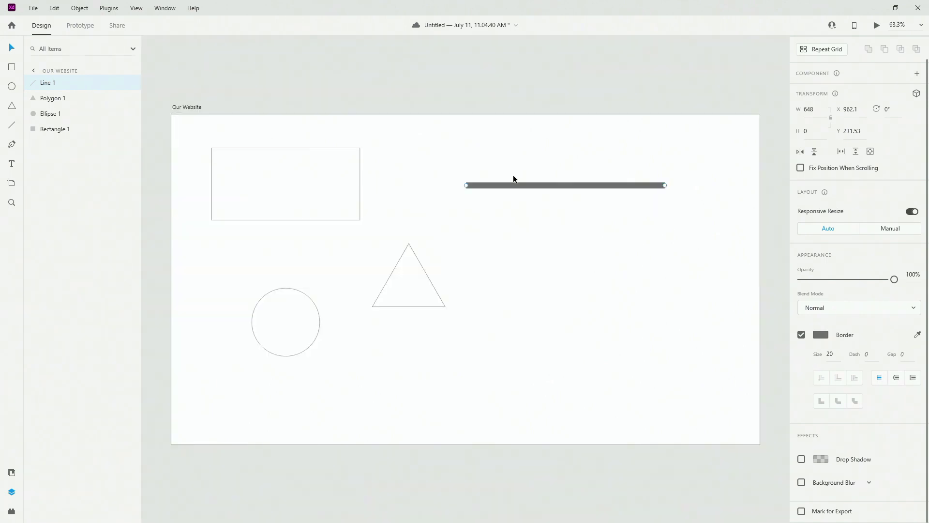
pyautogui.click(277, 187)
pyautogui.click(294, 332)
pyautogui.moveTo(394, 290); pyautogui.dragTo(397, 293)
pyautogui.click(274, 164)
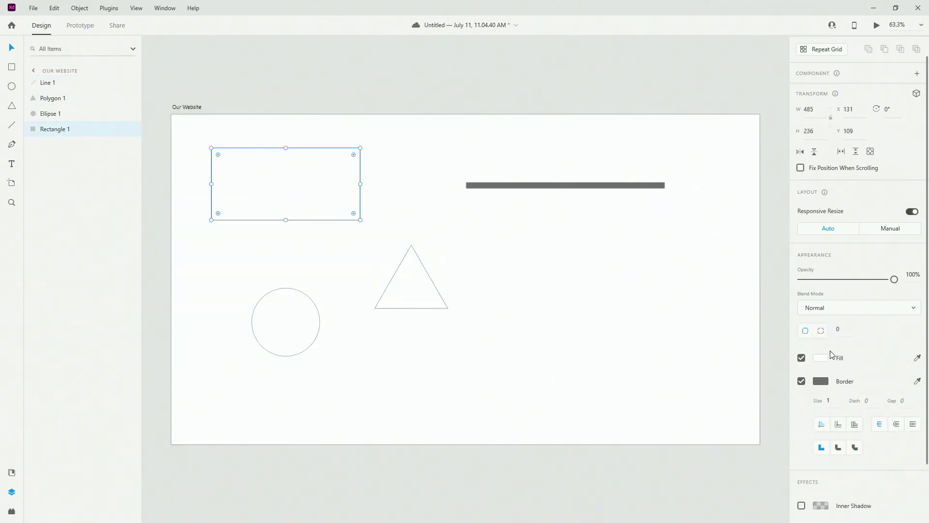
# - Add a drop shadow to the rectangle
pyautogui.scroll(1, 922, 179)
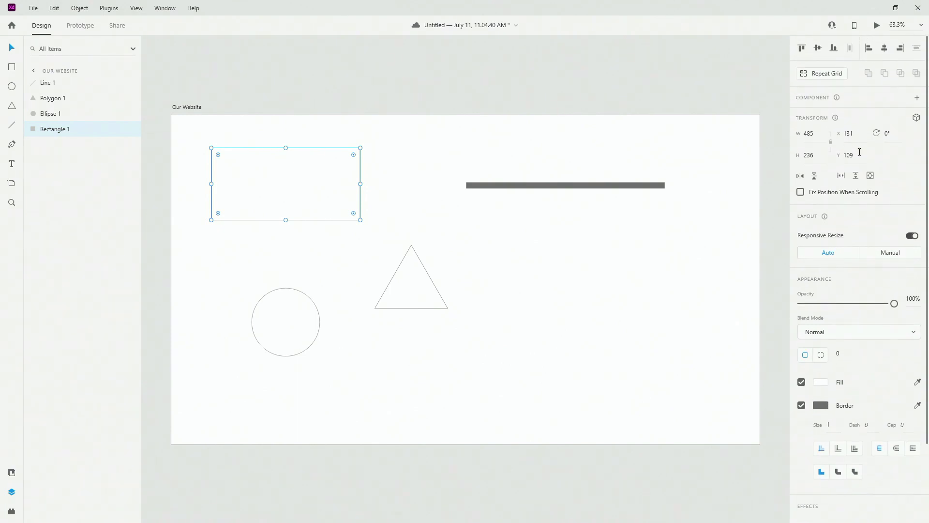
pyautogui.scroll(-4, 843, 315)
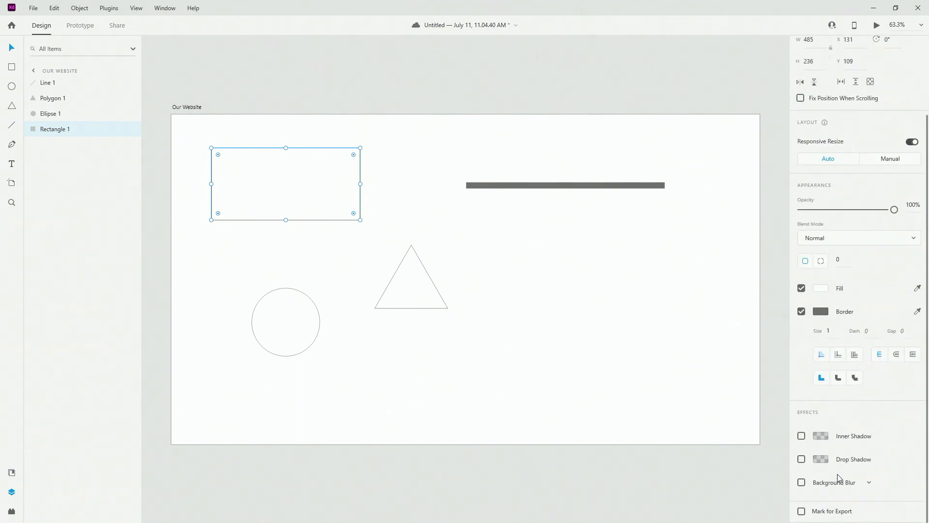
pyautogui.click(801, 459)
pyautogui.scroll(4, 344, 176)
pyautogui.scroll(2, 344, 179)
pyautogui.scroll(2, 575, 64)
pyautogui.scroll(-1, 568, 266)
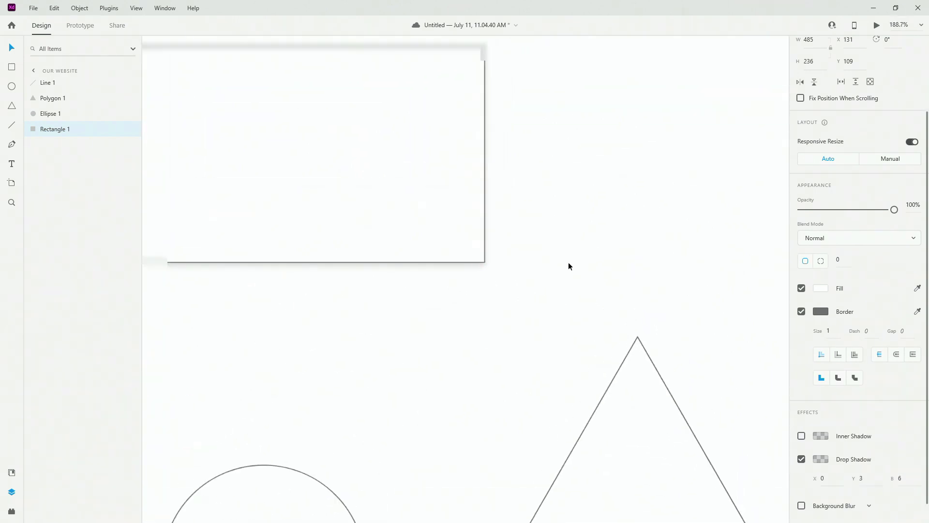
pyautogui.scroll(-3, 569, 265)
# - Set the drop shadow to X 10, Y 20 and blur 50
pyautogui.click(834, 480)
pyautogui.doubleClick(833, 483)
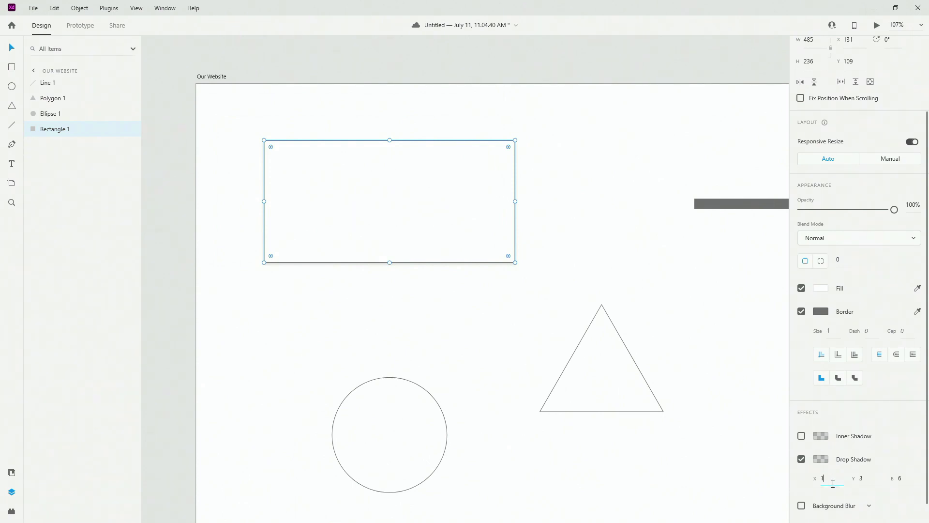
pyautogui.write('10')
pyautogui.press('Tab')
pyautogui.write('20')
pyautogui.press('Tab')
pyautogui.write('50')
pyautogui.press('Tab')
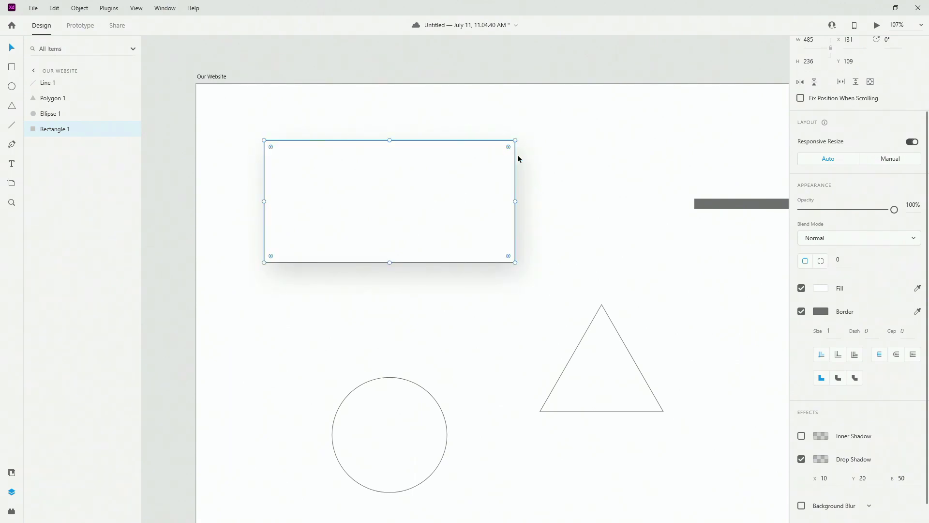
# - Try an inner shadow, remove it, and add a background blur
pyautogui.click(802, 436)
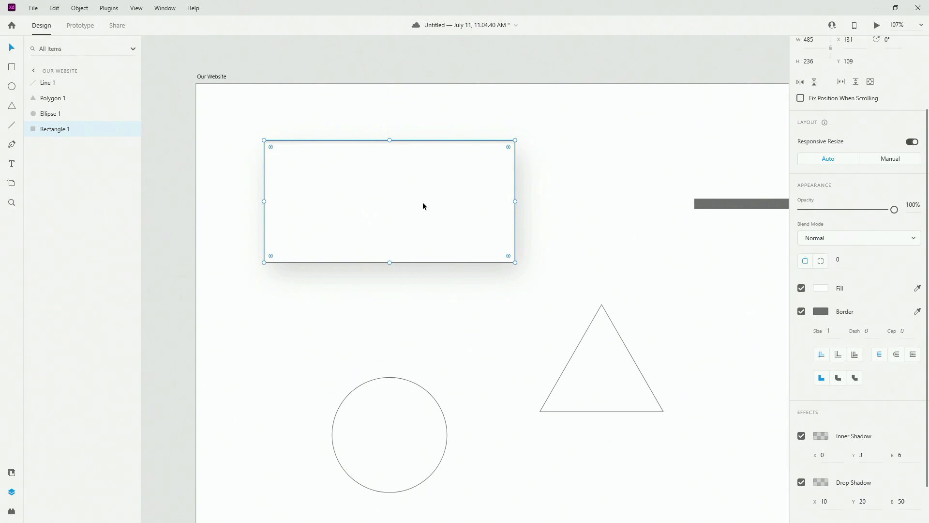
pyautogui.click(802, 435)
pyautogui.scroll(-1, 804, 438)
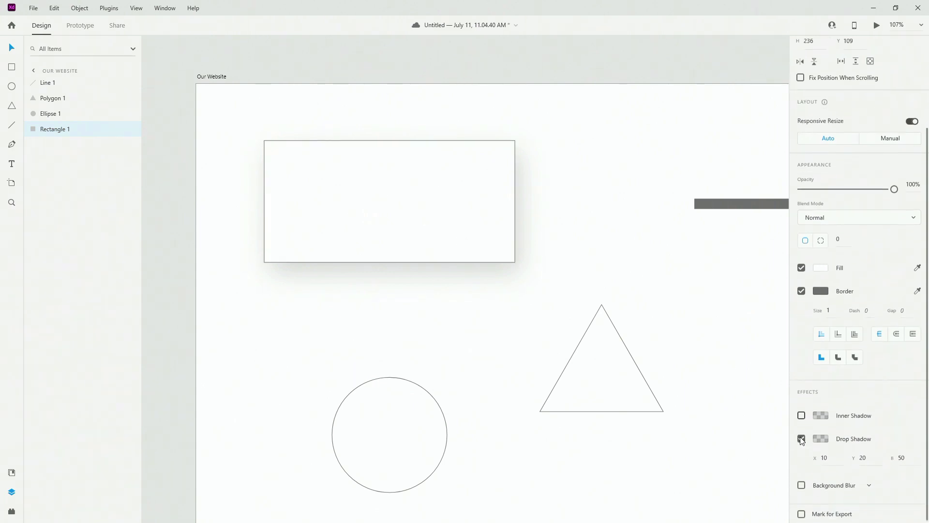
pyautogui.click(802, 482)
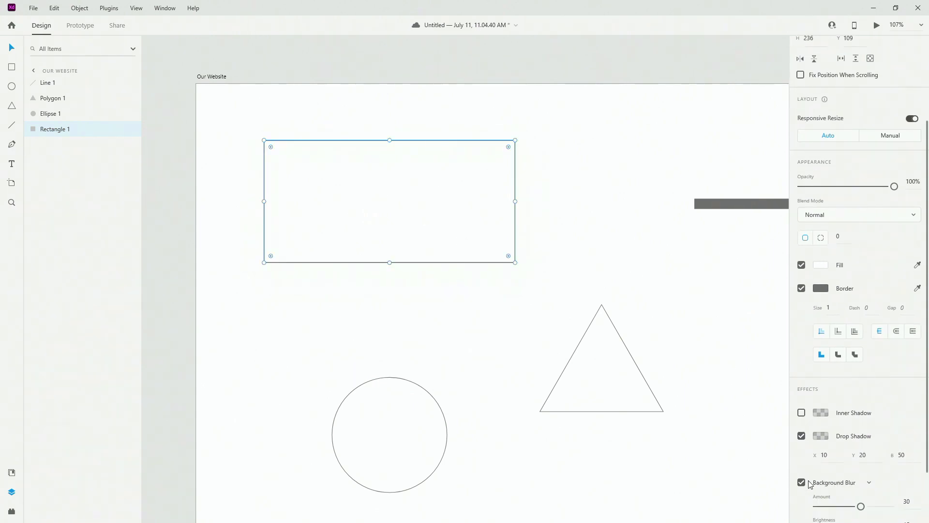
# - Turn off the rectangle's background blur and drop shadow
pyautogui.scroll(-2, 802, 484)
pyautogui.click(802, 413)
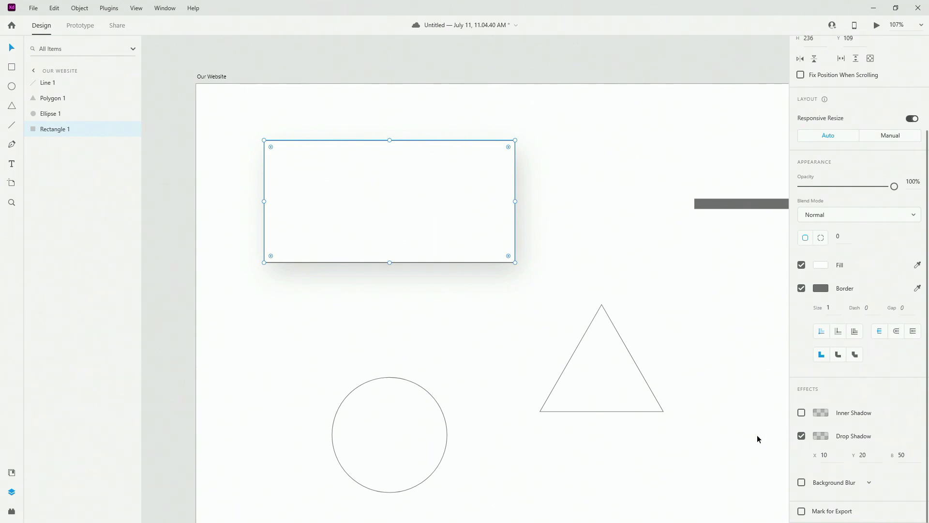
pyautogui.click(797, 437)
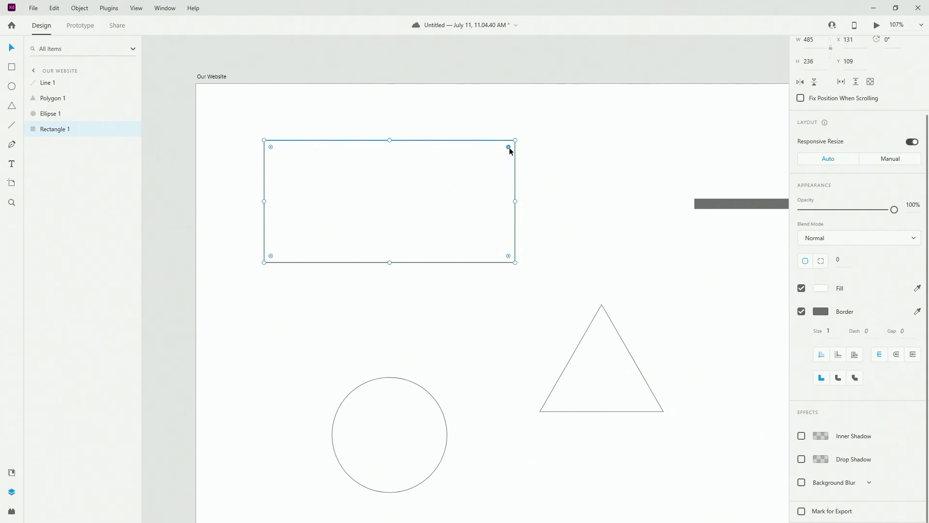
# - Test corner rounding with the radius handle, then set the corner radius to 5
pyautogui.moveTo(509, 148); pyautogui.dragTo(341, 156)
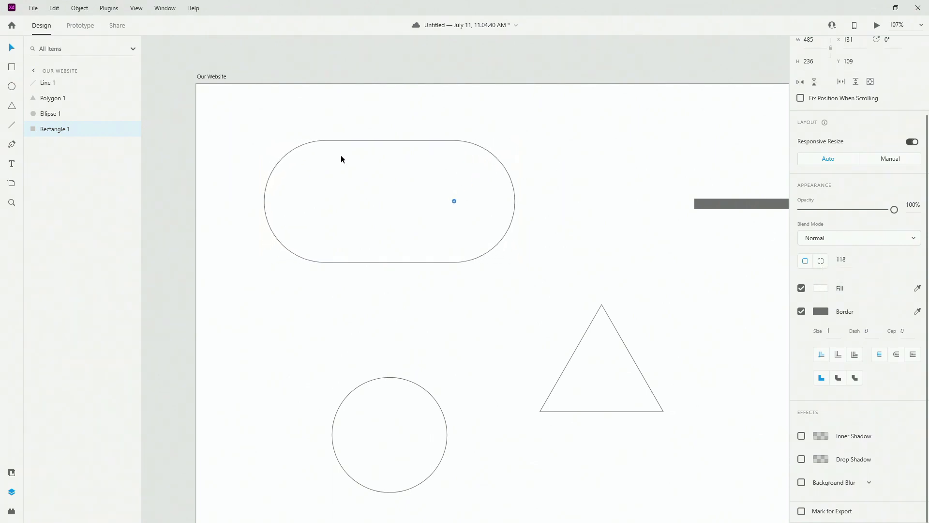
pyautogui.moveTo(402, 159); pyautogui.dragTo(550, 144)
pyautogui.moveTo(635, 141); pyautogui.dragTo(625, 174)
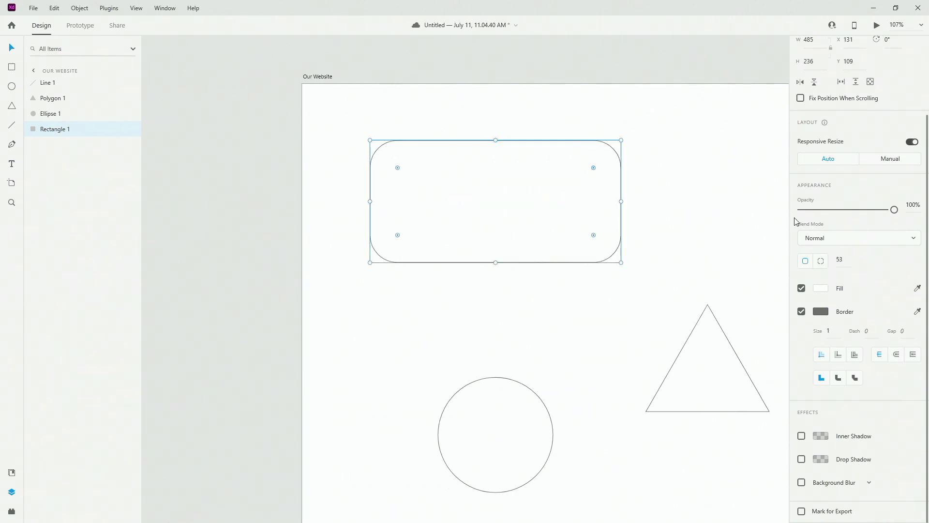
pyautogui.click(840, 260)
pyautogui.write('5')
pyautogui.press('Return')
# - Try radius 100, undo it, and give only the top-right corner radius 100
pyautogui.click(812, 262)
pyautogui.write('100')
pyautogui.press('Return')
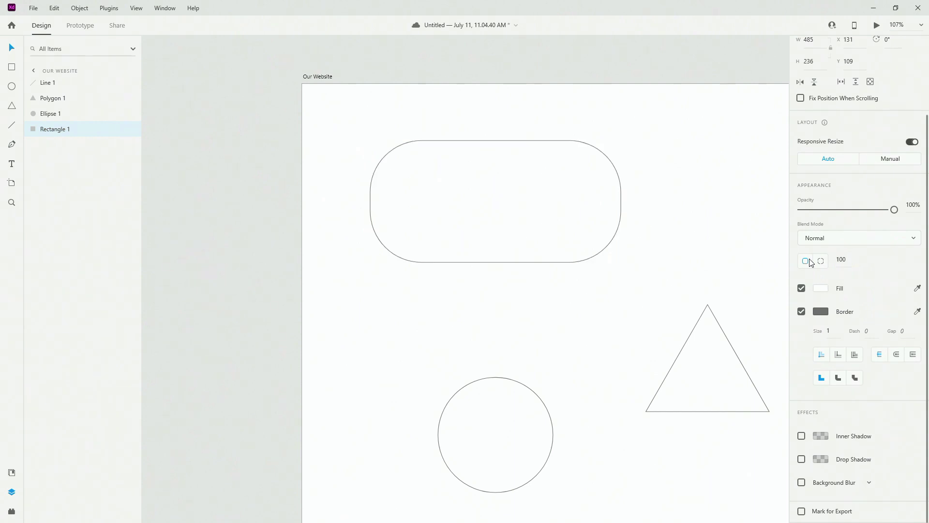
pyautogui.hotkey('ctrl', 'z')
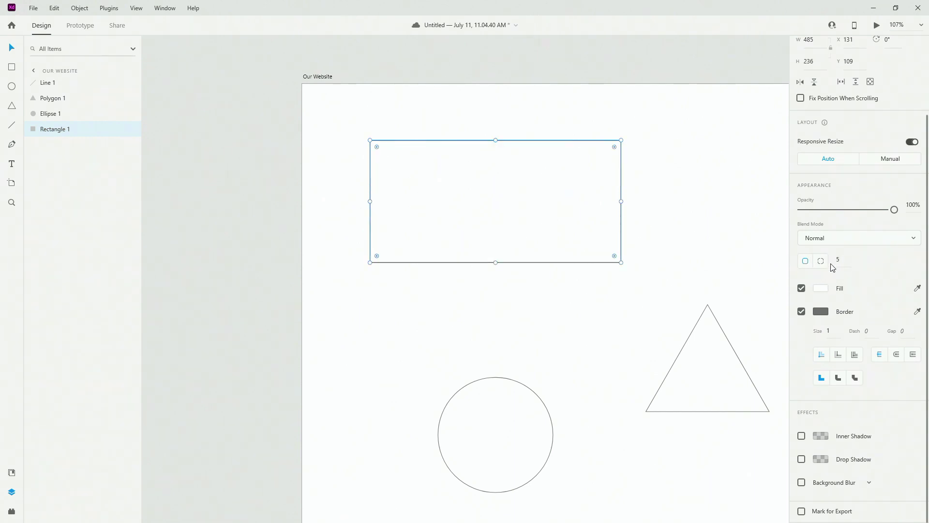
pyautogui.click(862, 260)
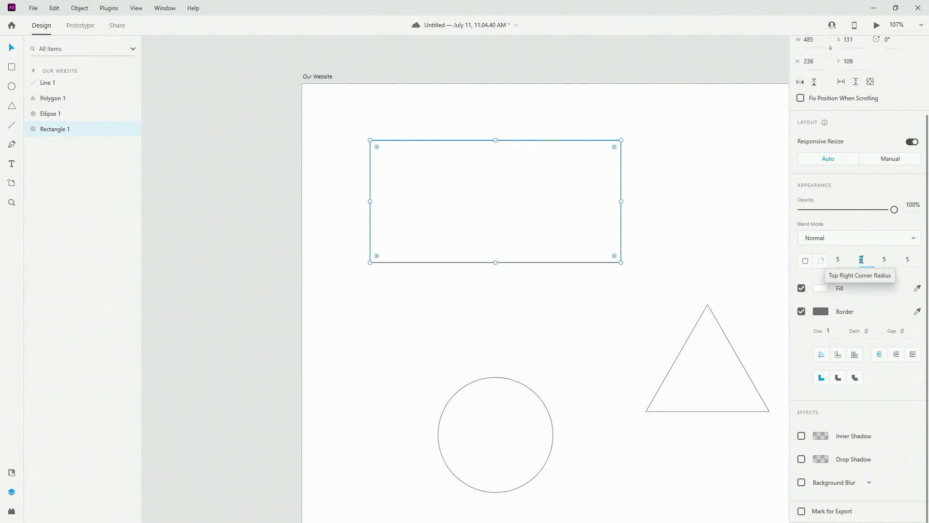
pyautogui.write('100')
pyautogui.press('Return')
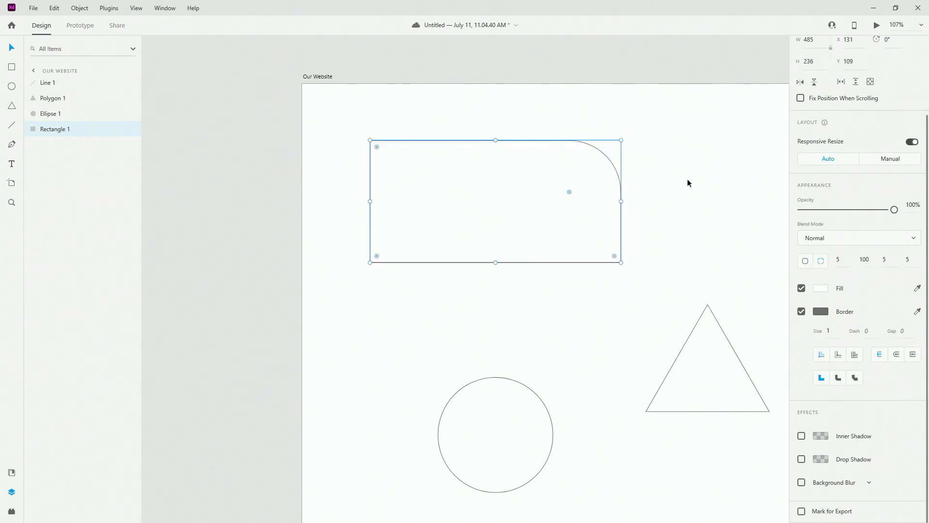
pyautogui.click(560, 347)
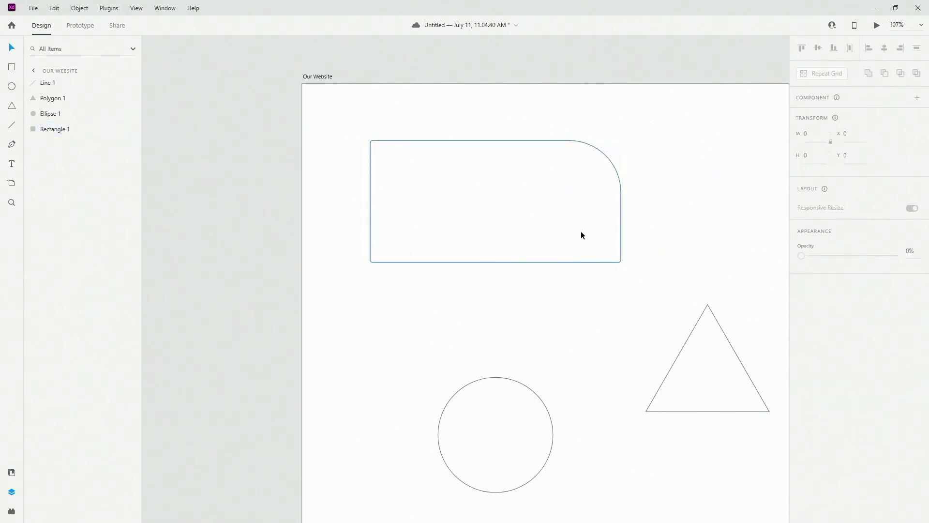
# - Fill the rectangle with dusty pink #BB9090
pyautogui.click(567, 216)
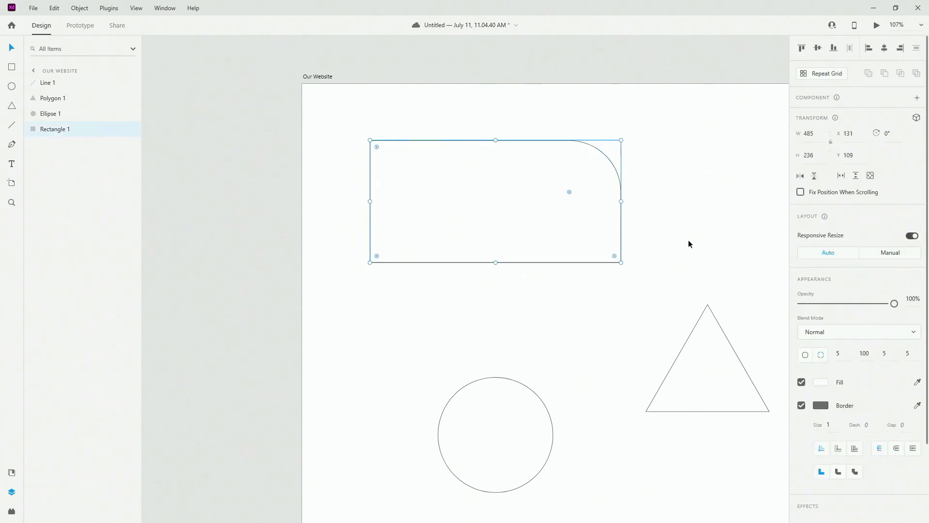
pyautogui.click(821, 382)
pyautogui.moveTo(697, 335)
pyautogui.mouseDown()
pyautogui.moveTo(684, 394)
pyautogui.moveTo(717, 343)
pyautogui.moveTo(694, 346)
pyautogui.mouseUp()
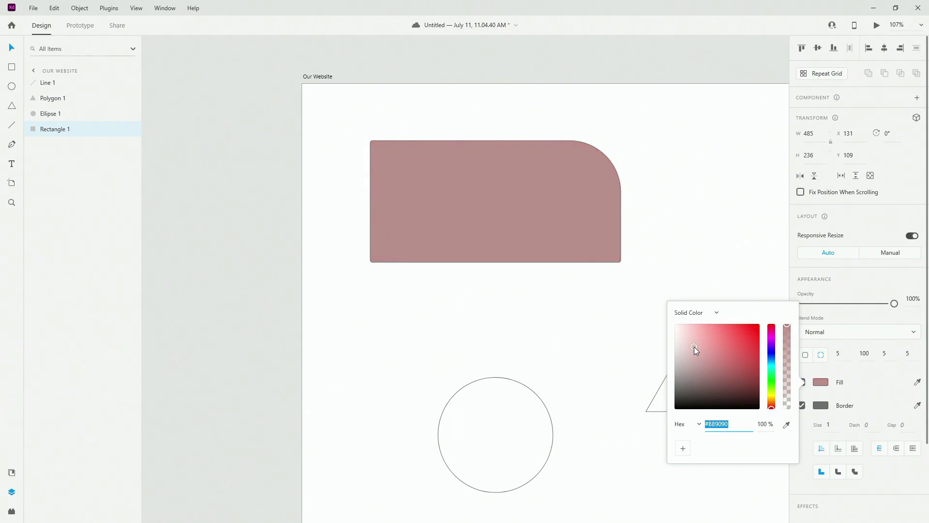
pyautogui.click(823, 408)
# - Give the rectangle a red border of size 10
pyautogui.click(822, 408)
pyautogui.moveTo(702, 366); pyautogui.dragTo(742, 357)
pyautogui.click(838, 426)
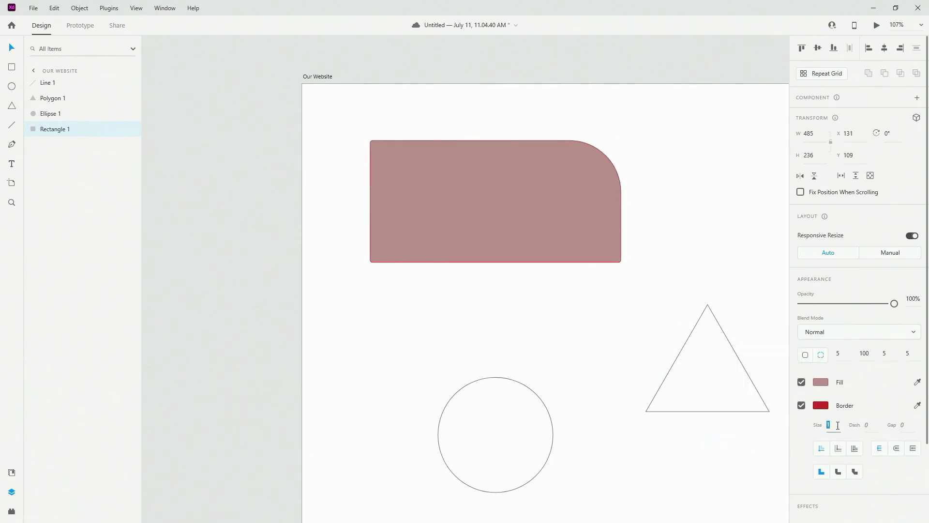
pyautogui.press('Return')
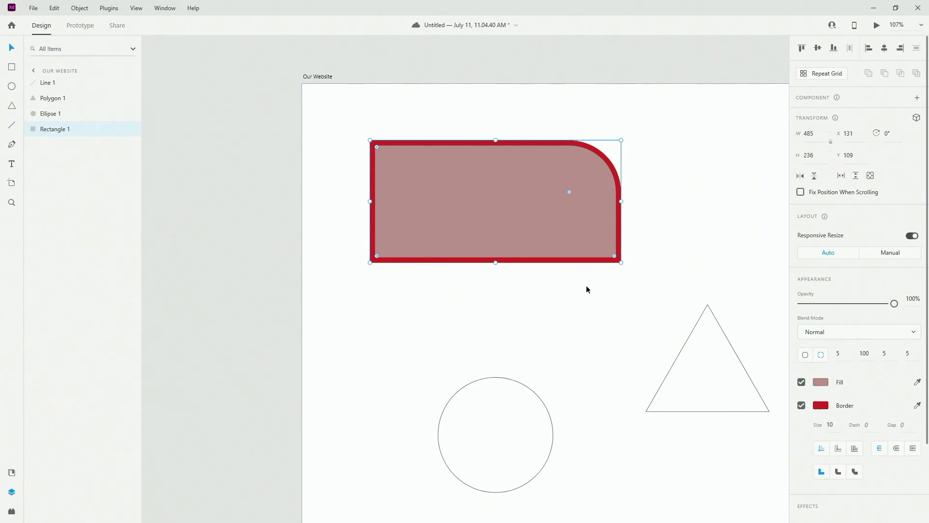
pyautogui.keyDown('ctrl'); pyautogui.scroll(-5, 404, 295); pyautogui.keyUp('ctrl')
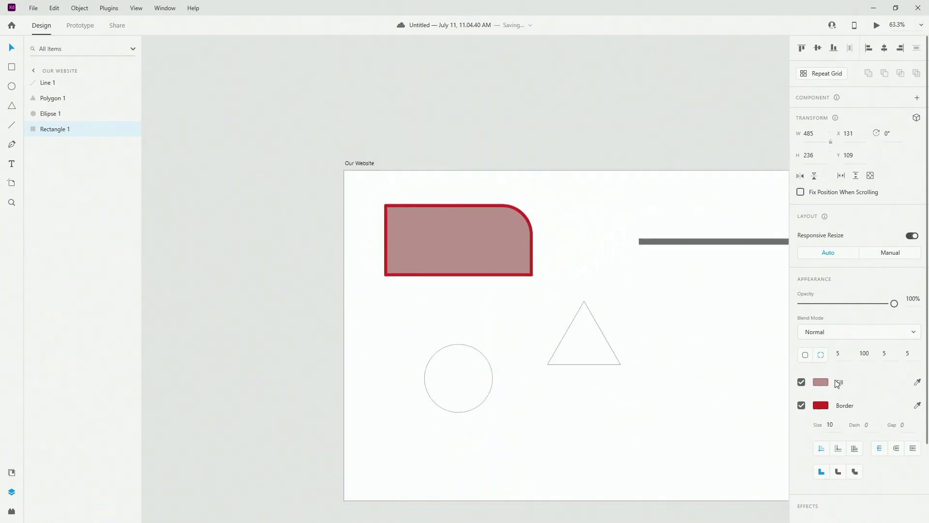
# - Set Polygon 1's corner count to 8, turning the triangle into an octagon
pyautogui.scroll(-2, 837, 383)
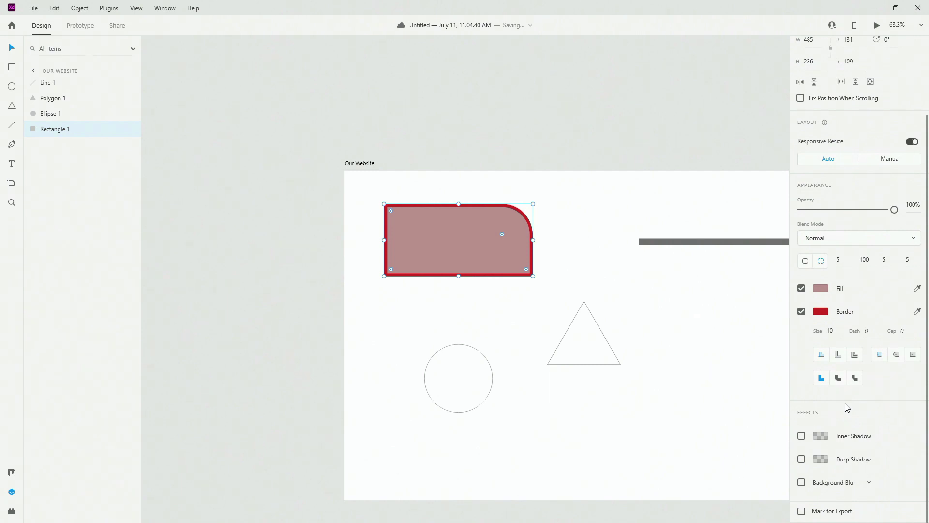
pyautogui.click(593, 354)
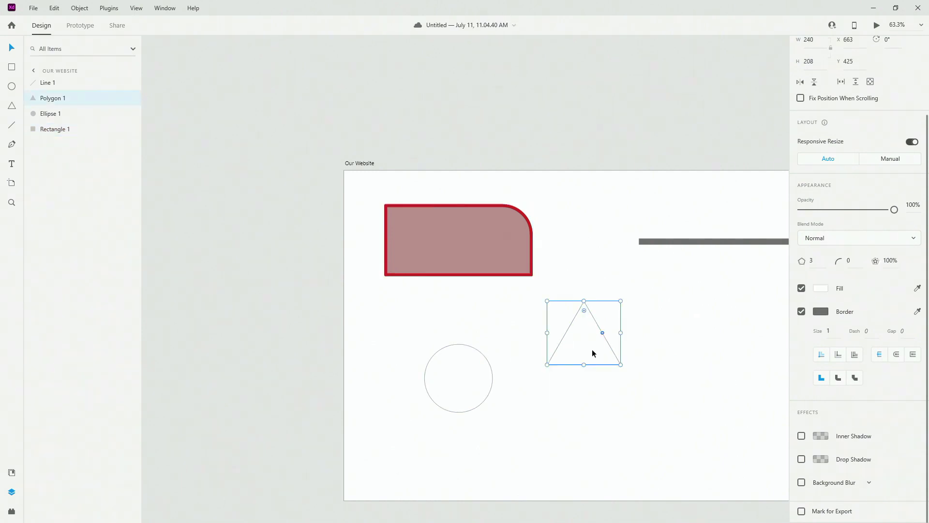
pyautogui.keyDown('ctrl'); pyautogui.scroll(5, 641, 357); pyautogui.keyUp('ctrl')
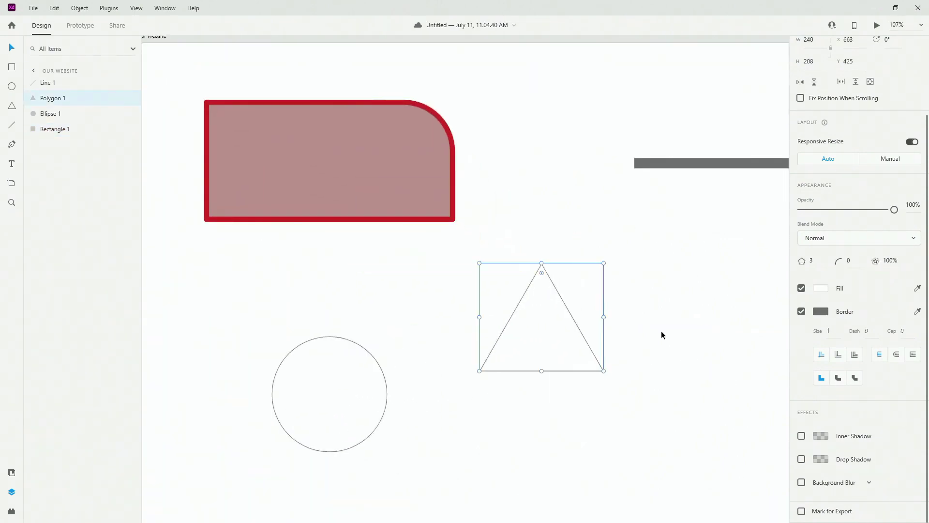
pyautogui.scroll(2, 891, 171)
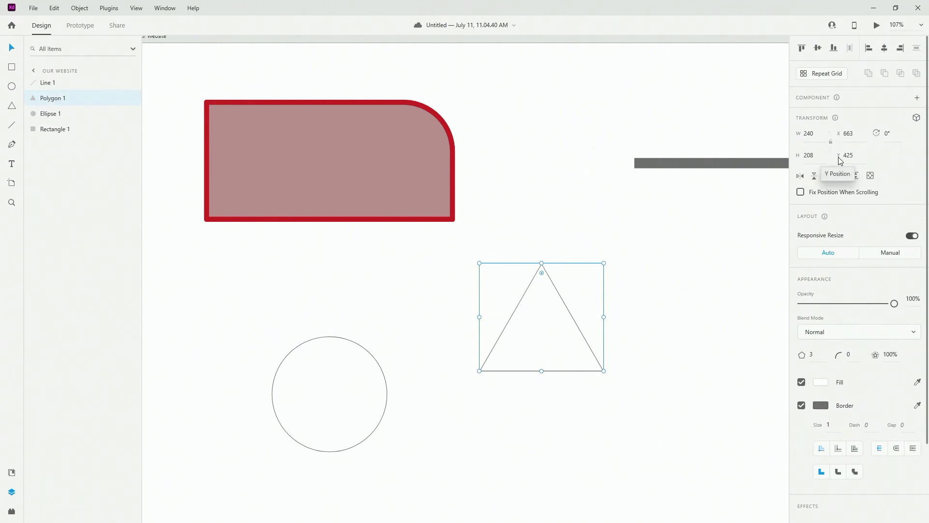
pyautogui.scroll(-2, 844, 300)
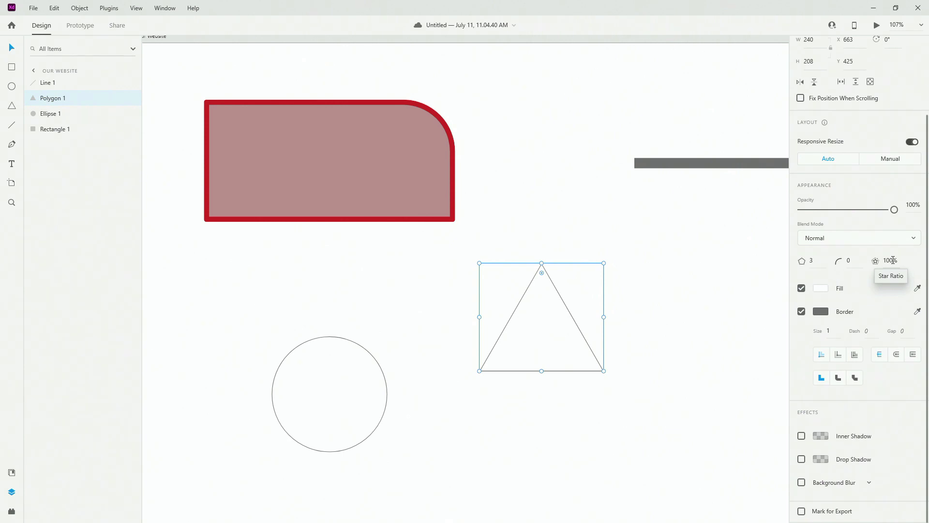
pyautogui.click(815, 260)
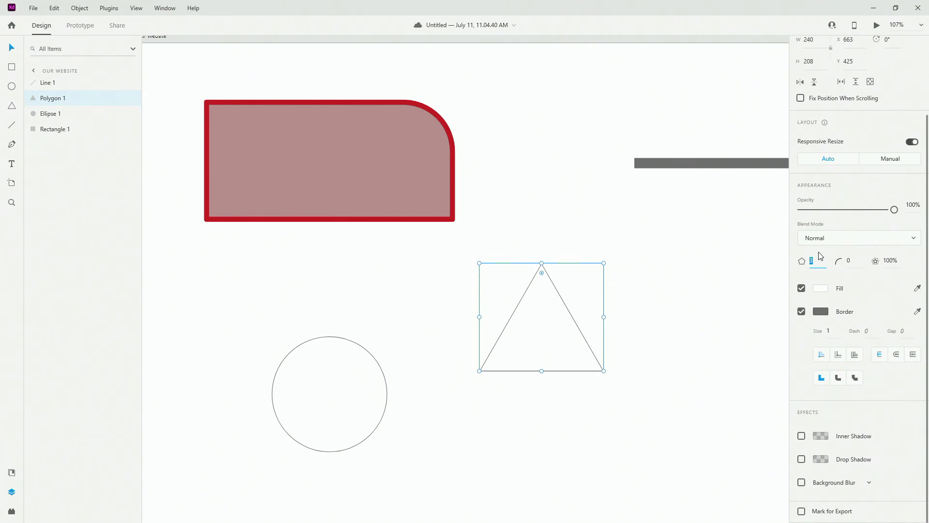
pyautogui.press('Return')
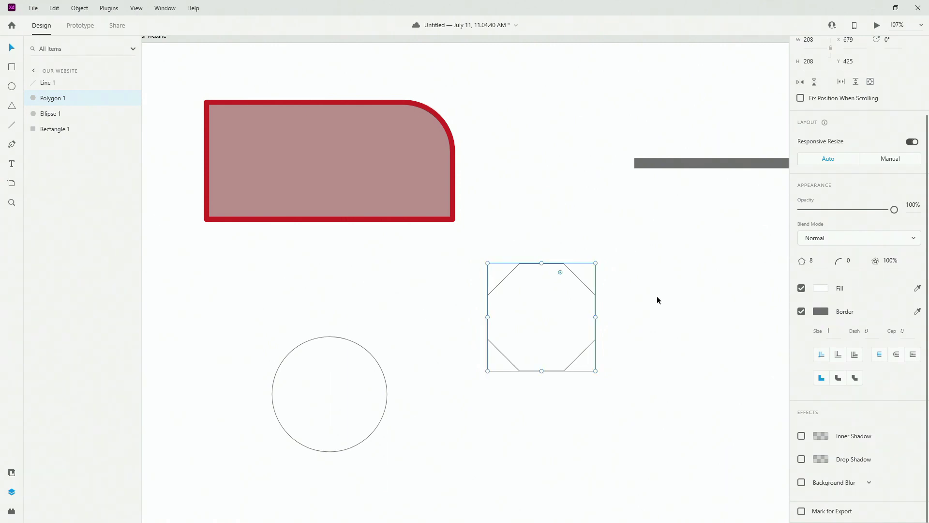
# - Give the octagon a corner radius of 20 and check its shape
pyautogui.click(858, 260)
pyautogui.press('Return')
pyautogui.scroll(5, 504, 311)
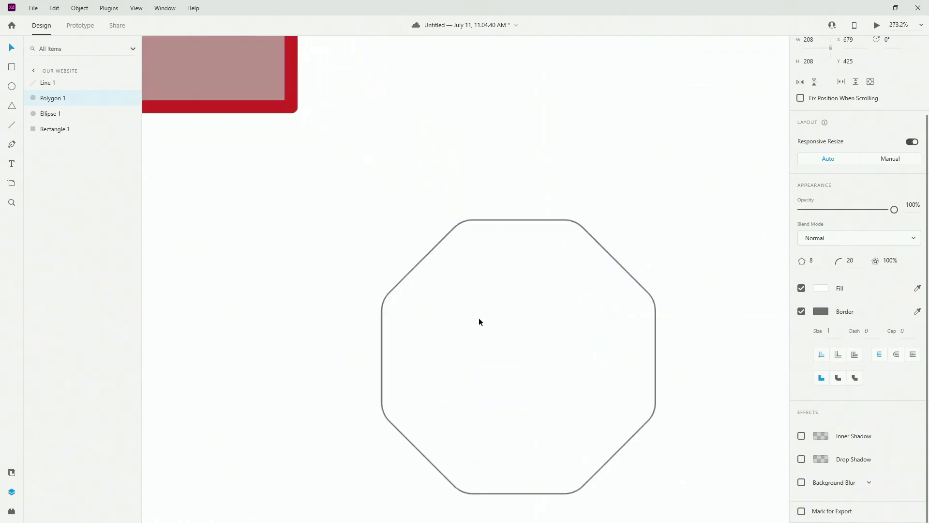
pyautogui.scroll(1, 479, 322)
pyautogui.click(691, 247)
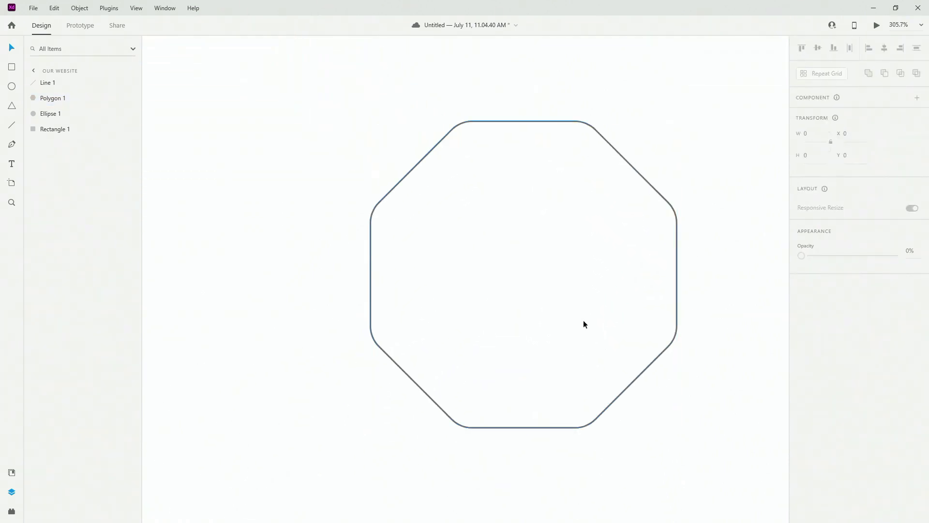
pyautogui.click(629, 304)
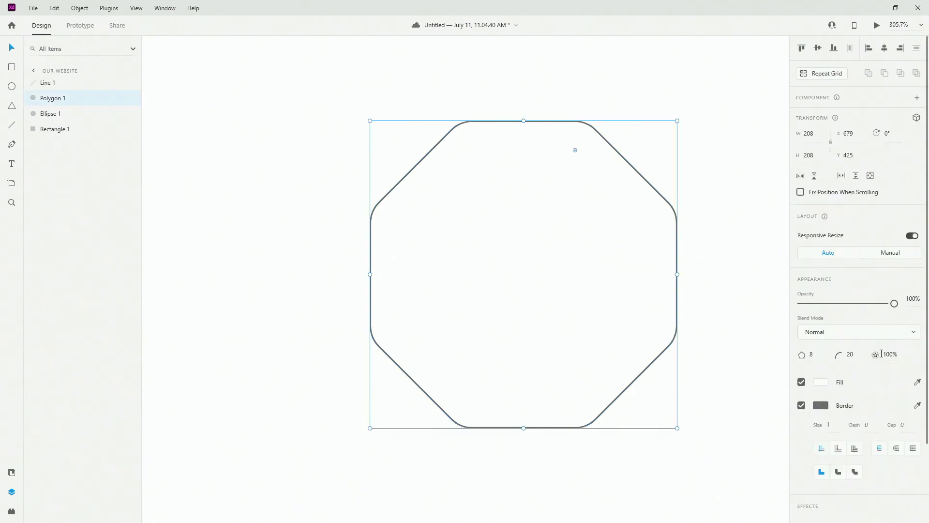
# - Try star ratios of 20, 50 and 70%, then restore 100% and fit the artboard
pyautogui.click(893, 354)
pyautogui.write('20')
pyautogui.press('Return')
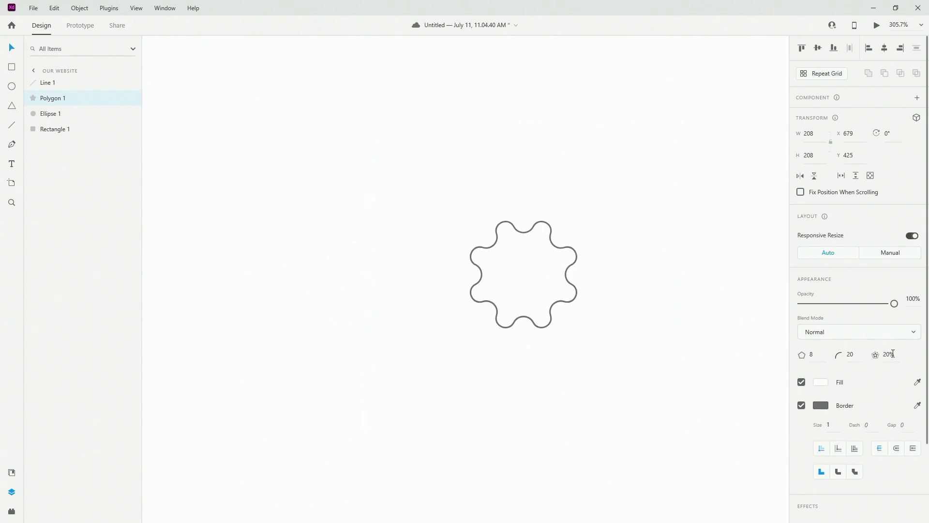
pyautogui.write('50')
pyautogui.press('Return')
pyautogui.click(893, 353)
pyautogui.write('70')
pyautogui.press('Return')
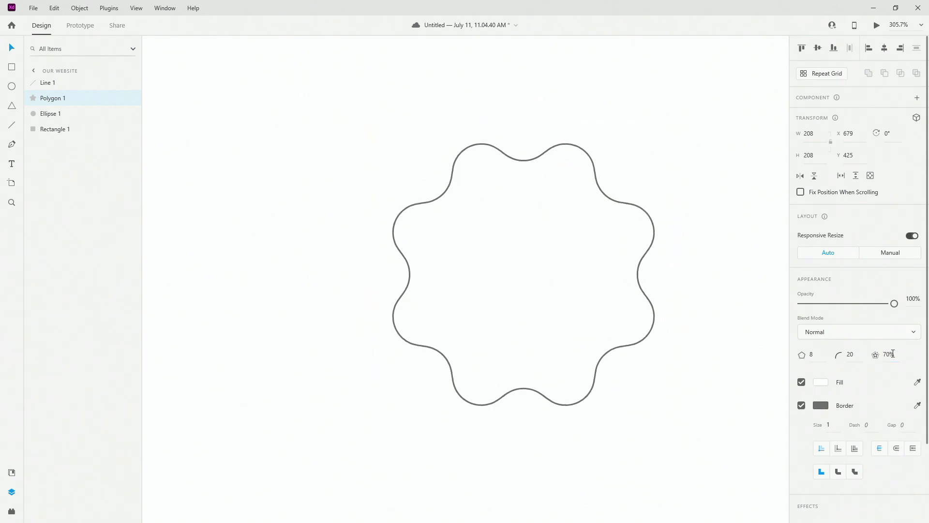
pyautogui.click(893, 354)
pyautogui.press('Return')
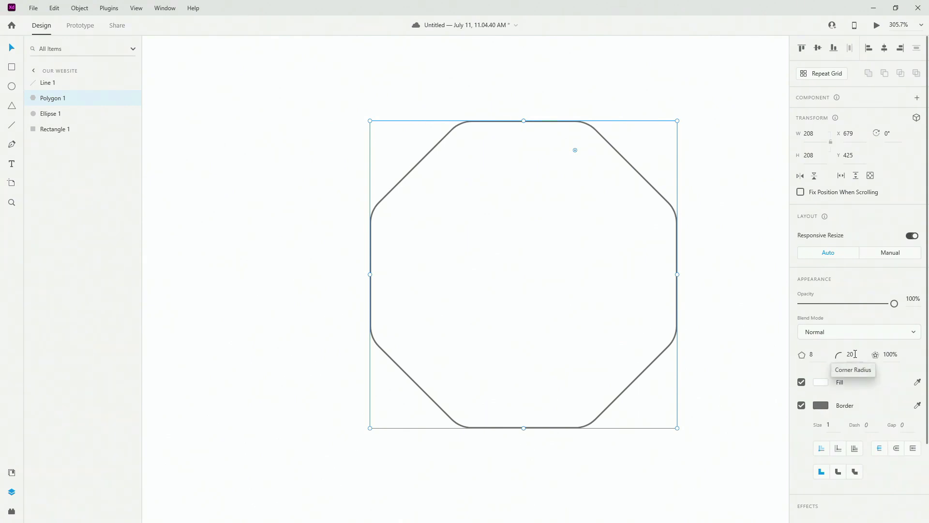
pyautogui.hotkey('ctrl', '0')
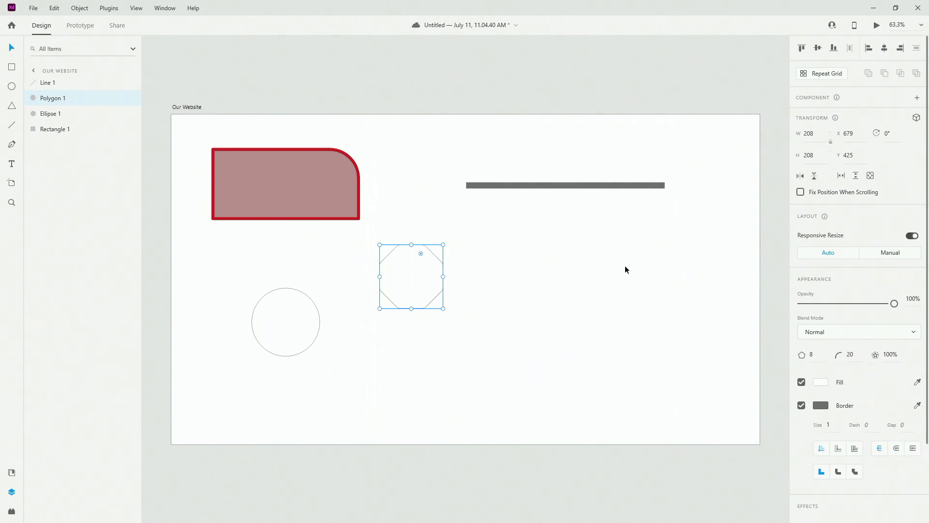